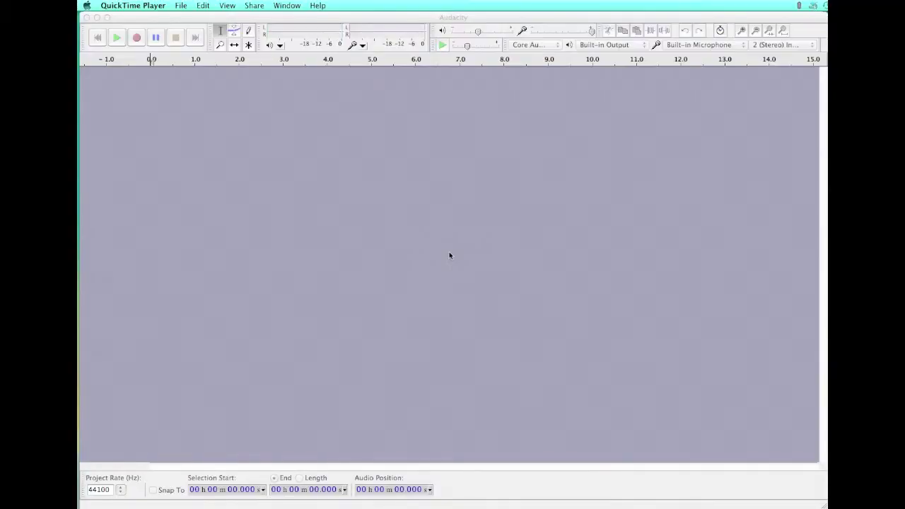
Make Audacity the active program so its menus replace QuickTime Player's in the menu bar.
left_click(476, 17)
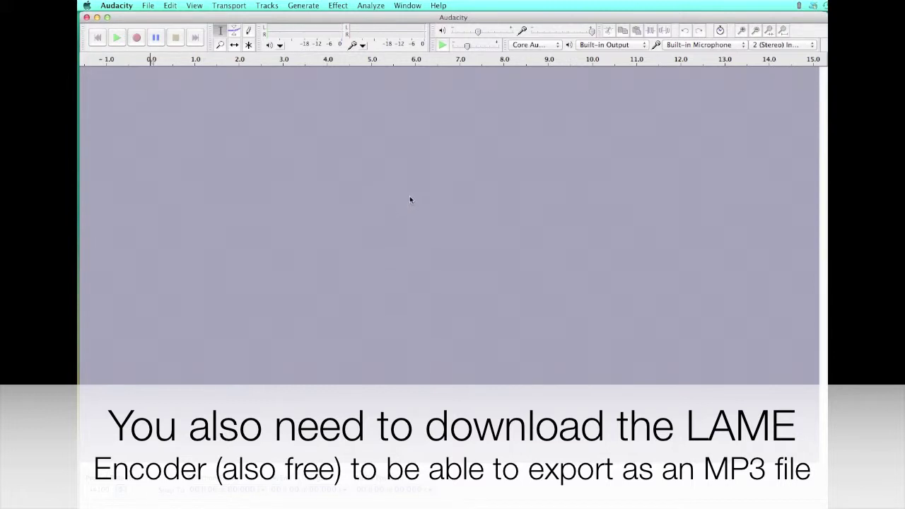
Import choose-your-best-idea.mp3 through File > Import > Audio as a new mono track.
left_click(148, 6)
mouse_move(172, 125)
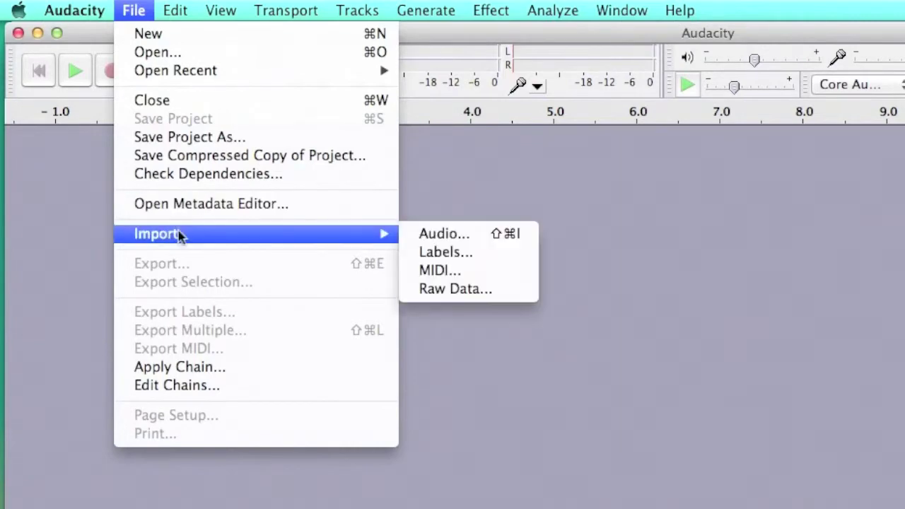
left_click(467, 236)
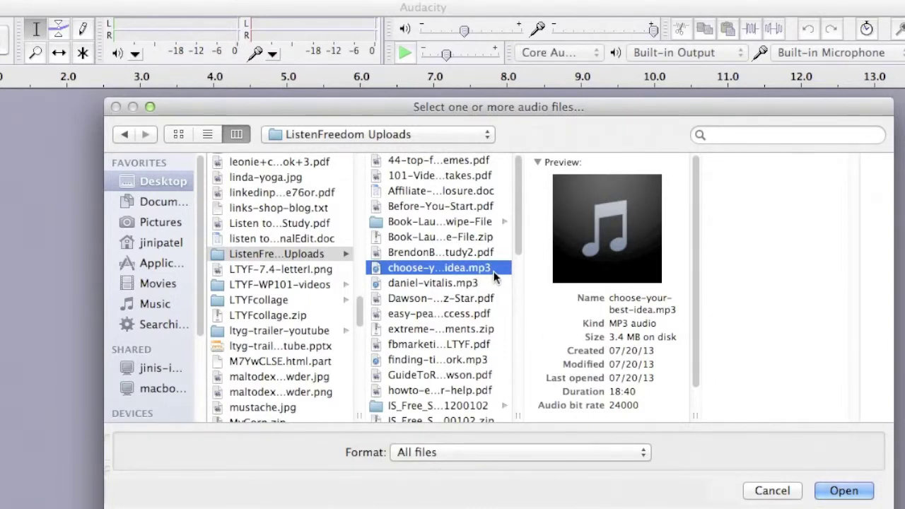
left_click(838, 490)
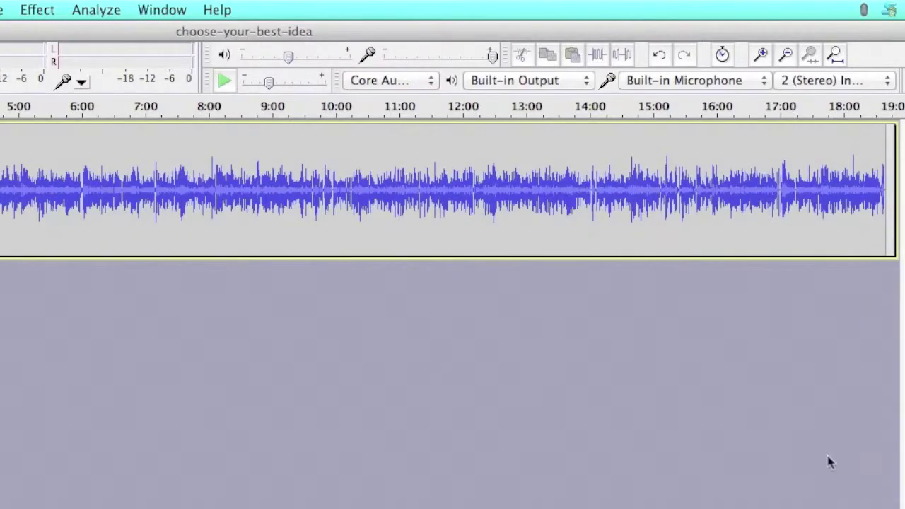
Zoom the timeline in until the first 35 seconds of speech fill the view.
left_click(764, 60)
left_click(764, 59)
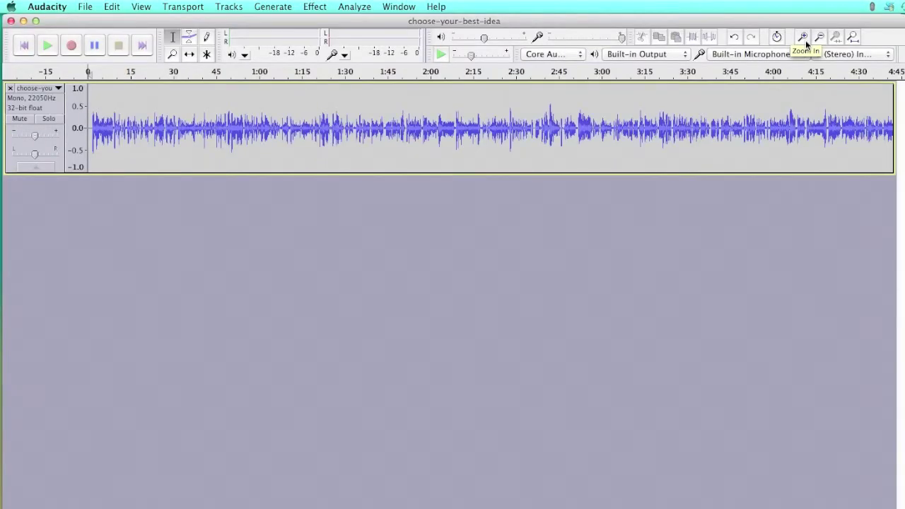
left_click(807, 43)
left_click(806, 42)
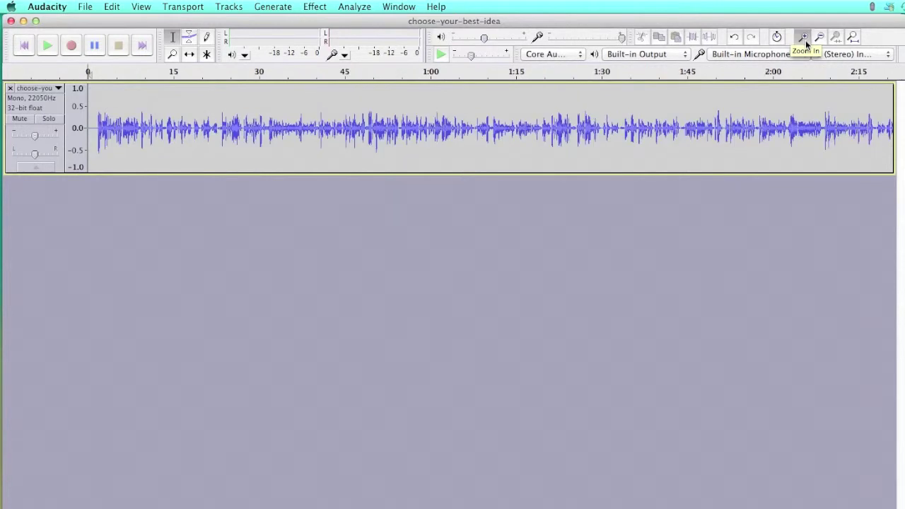
left_click(807, 42)
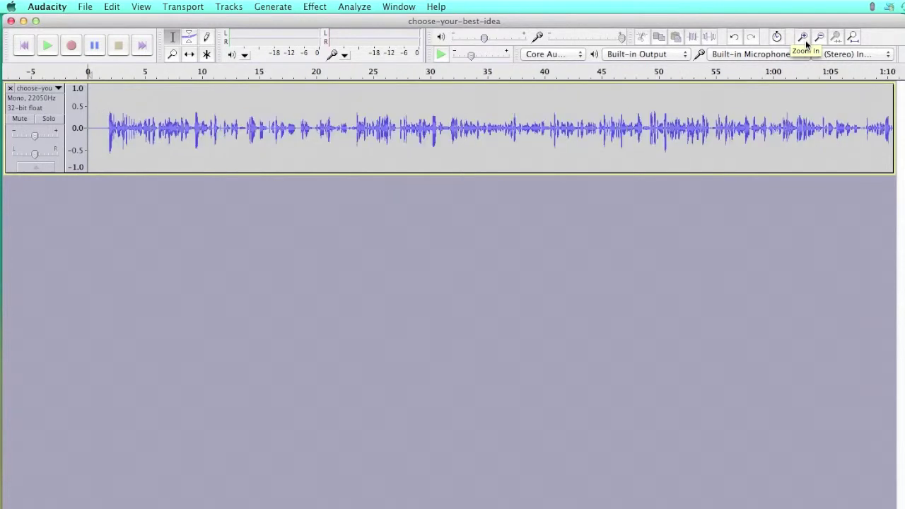
Play the speech from about 13.4 s, then select the passage from about 19 to 31 s.
left_click(391, 128)
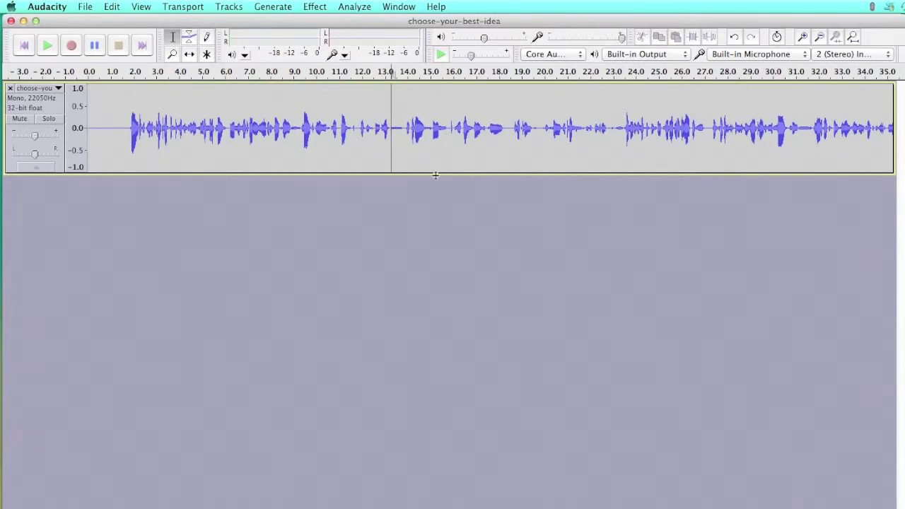
left_click(44, 45)
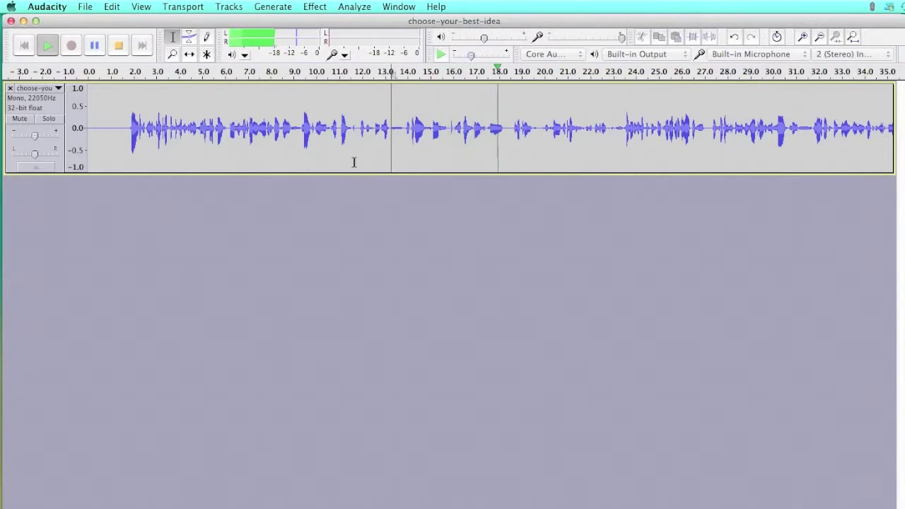
key("space")
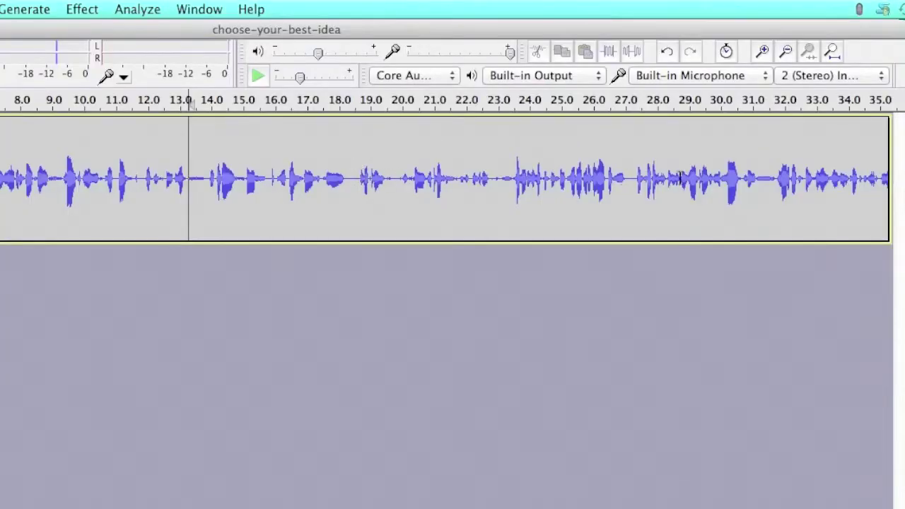
left_click_drag(741, 177, 360, 185)
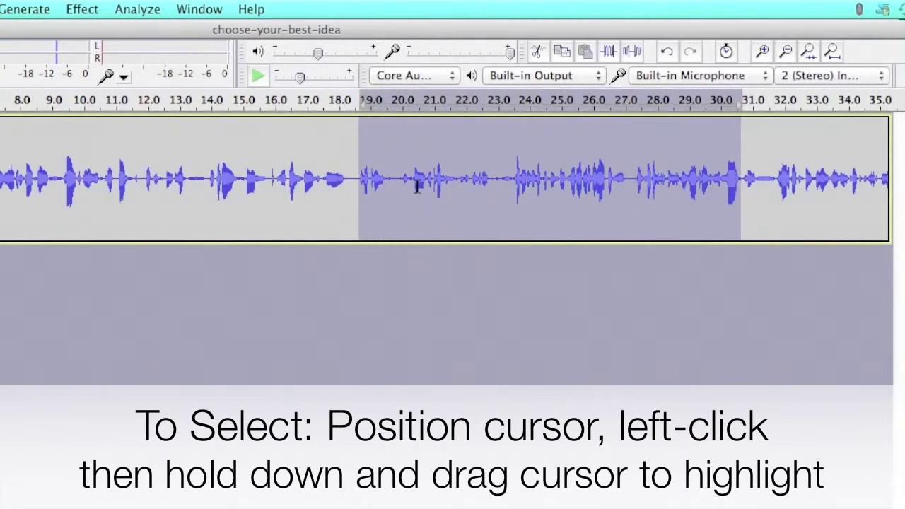
Cut the 19–31 s passage and delete the tiny leftover sliver at the join near 18.3 s.
left_click(538, 62)
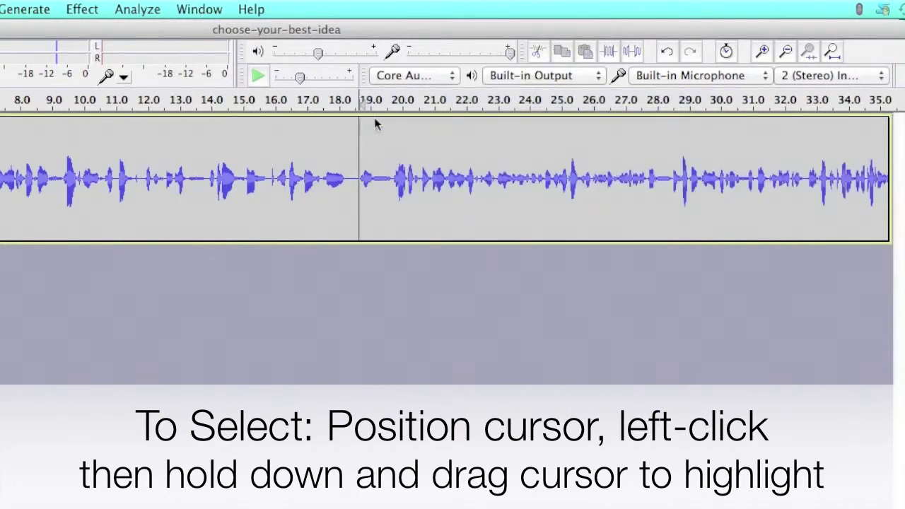
left_click(349, 179)
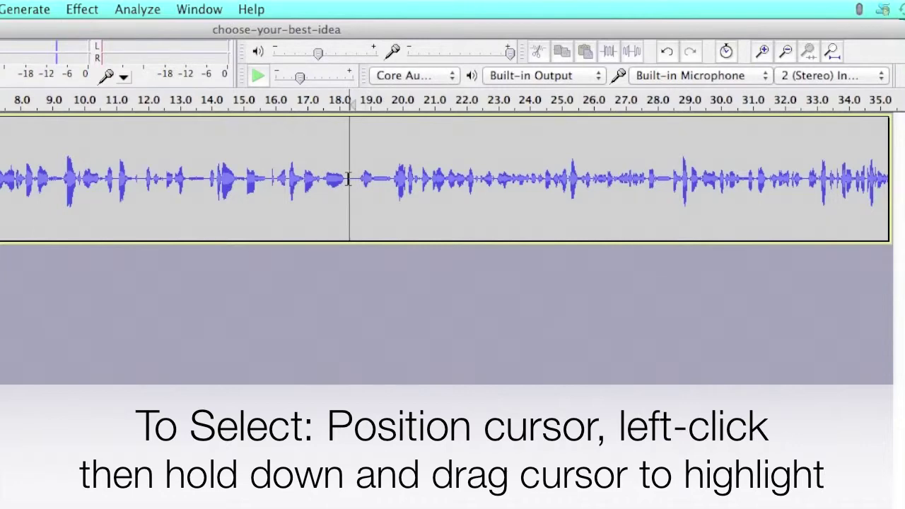
left_click_drag(348, 179, 357, 182)
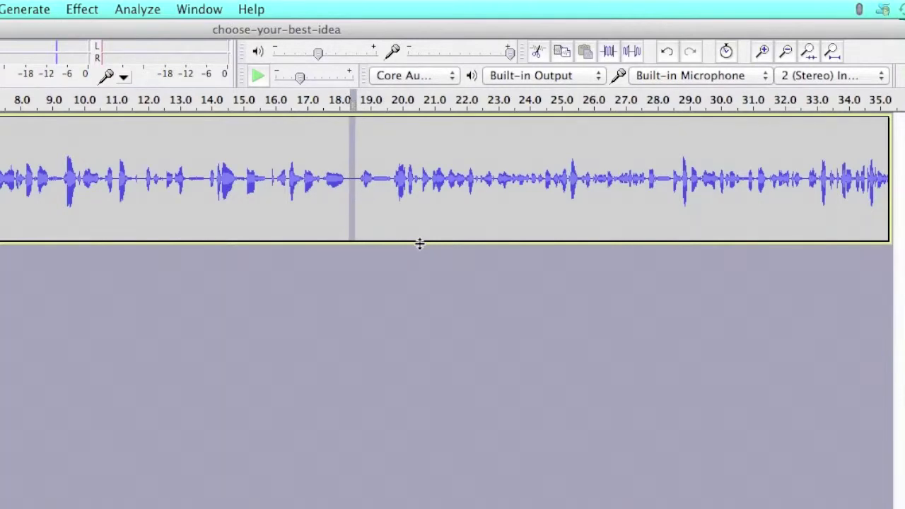
key("Delete")
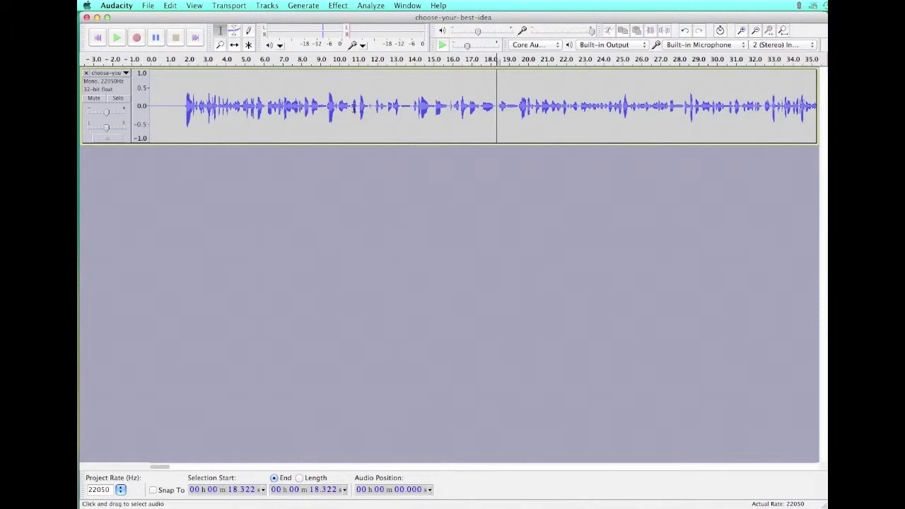
Preview the speech from 9.256 s and again from 13.599 s.
left_click(325, 106)
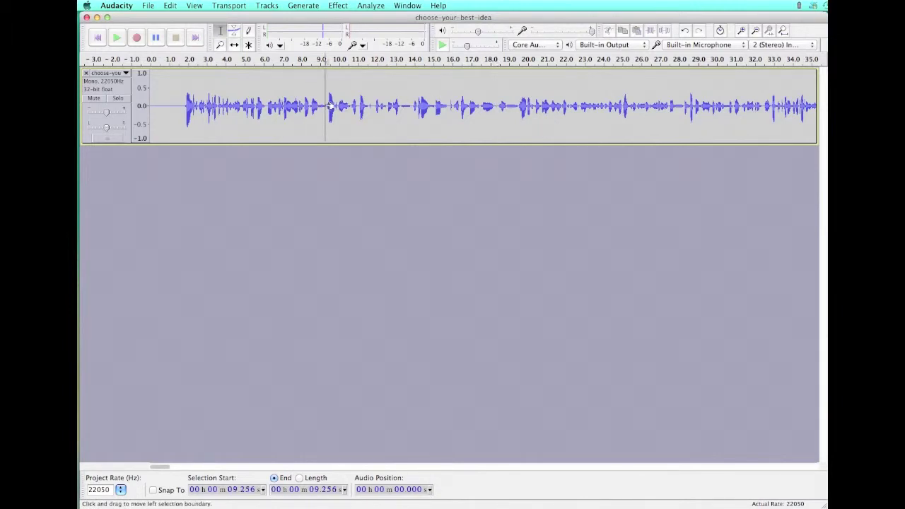
key("space")
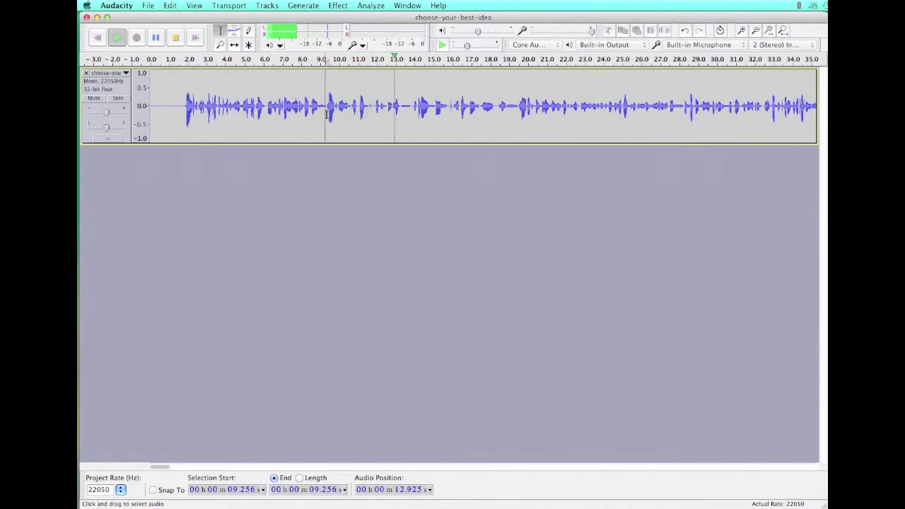
key("space")
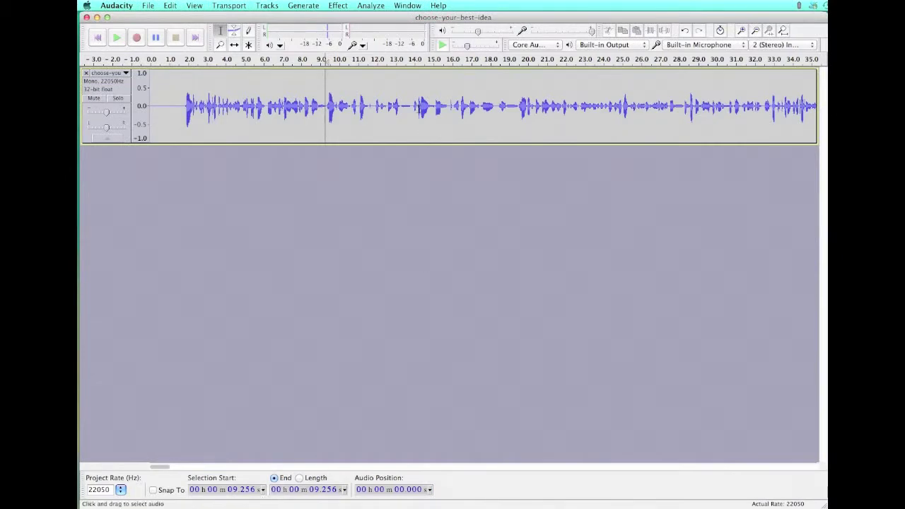
left_click(413, 106)
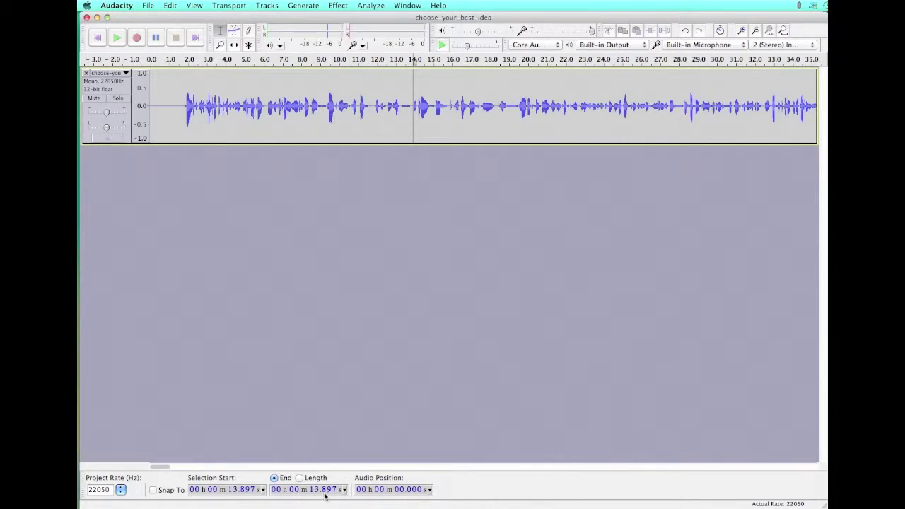
left_click(408, 103)
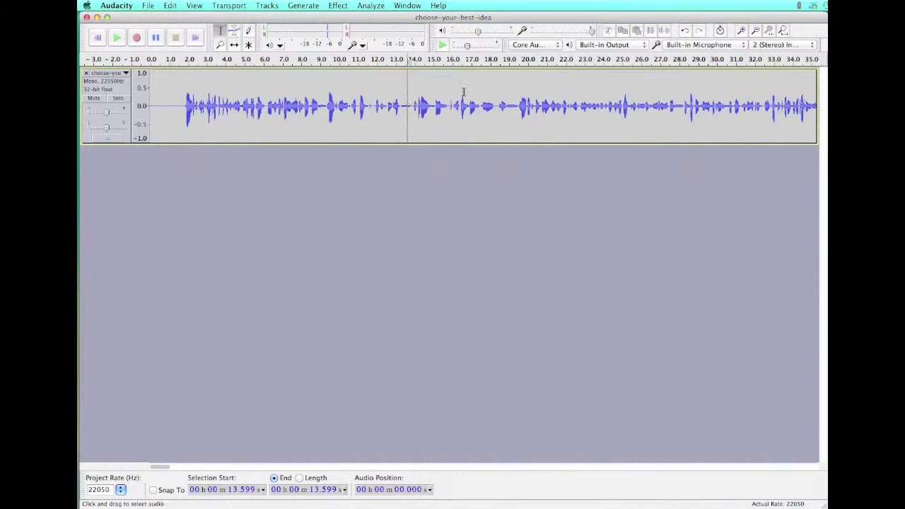
key("space")
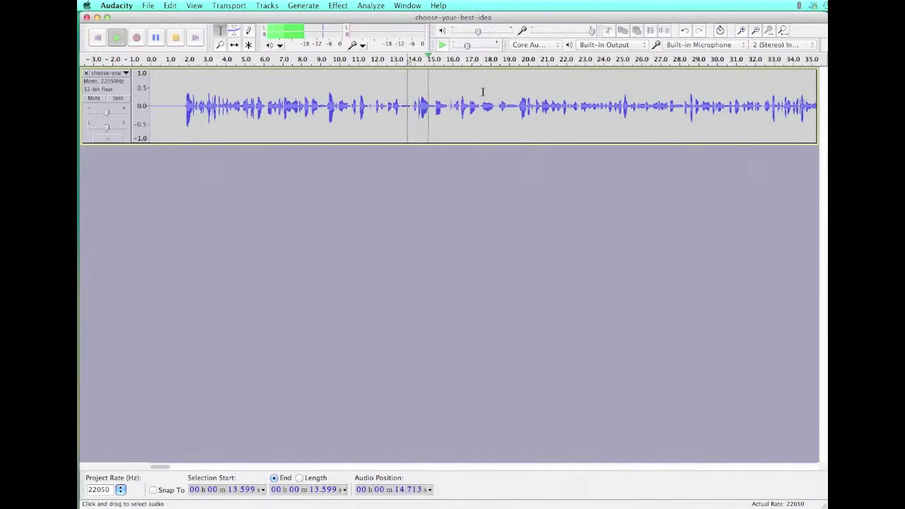
key("space")
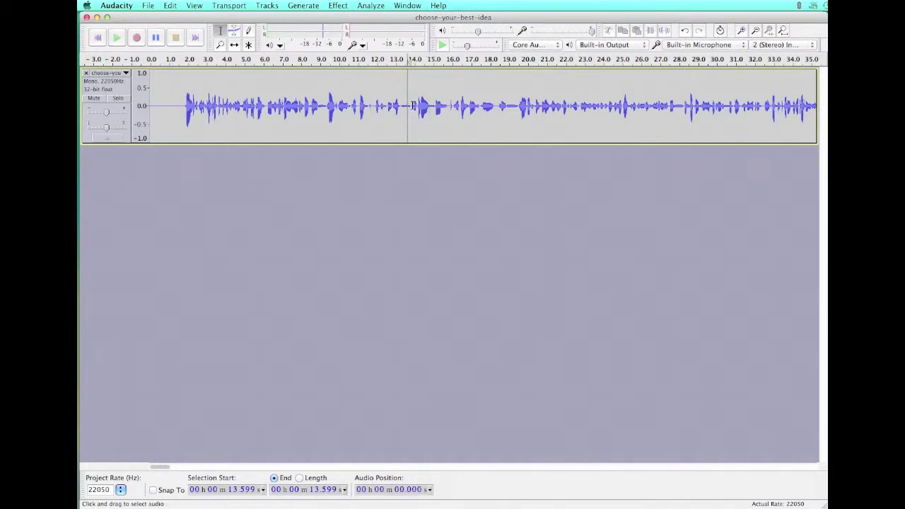
Nudge the edit point around 13.76–13.9 s to find where the next phrase starts.
left_click(414, 105)
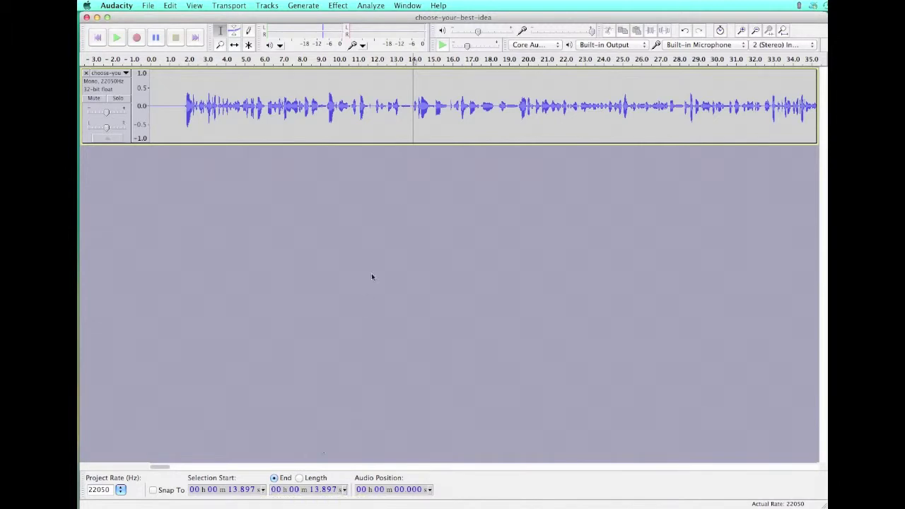
left_click(411, 107)
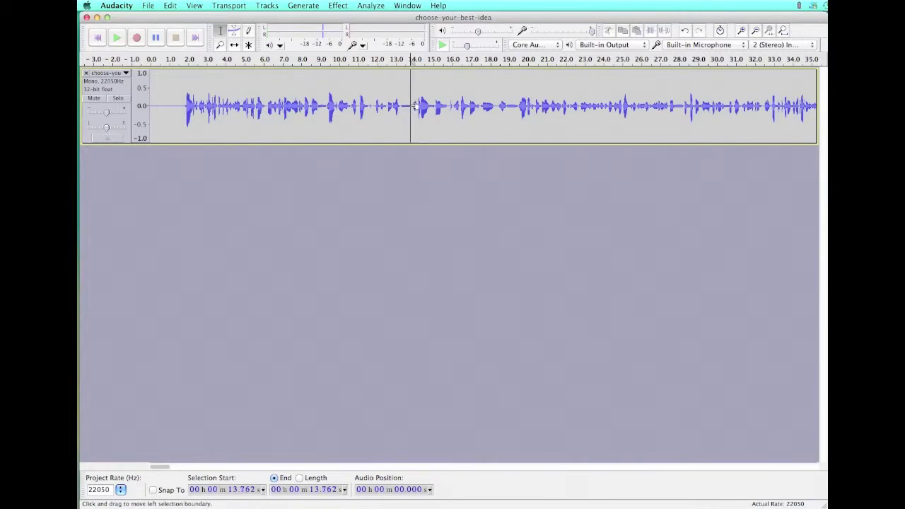
left_click(413, 106)
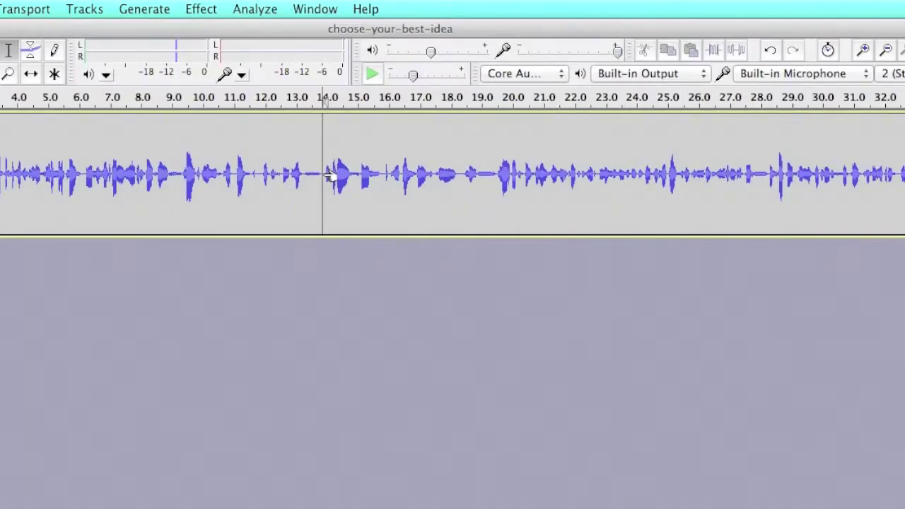
left_click(327, 174)
left_click(329, 175)
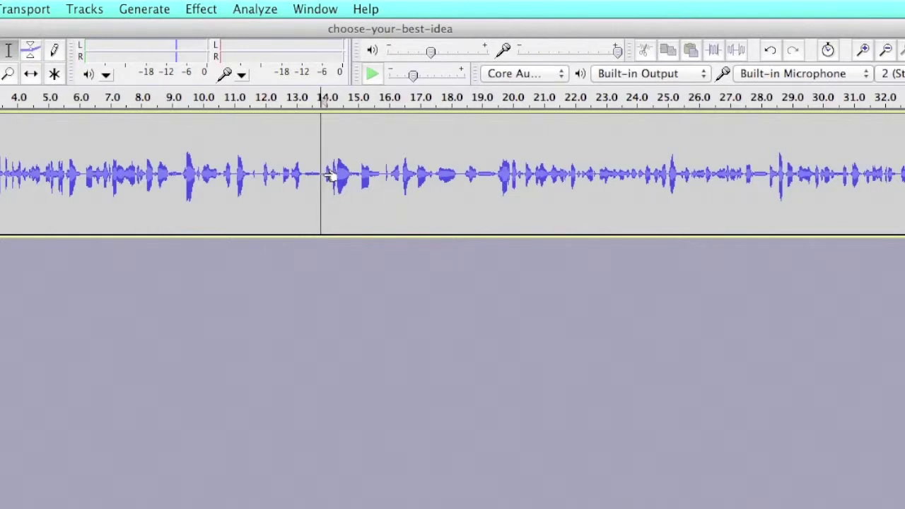
key("Left")
key("Right")
key("Right")
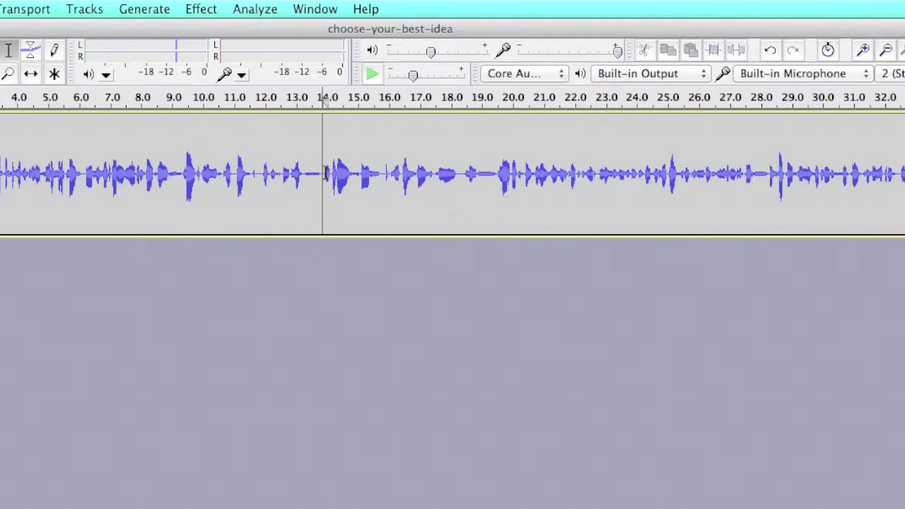
left_click(865, 49)
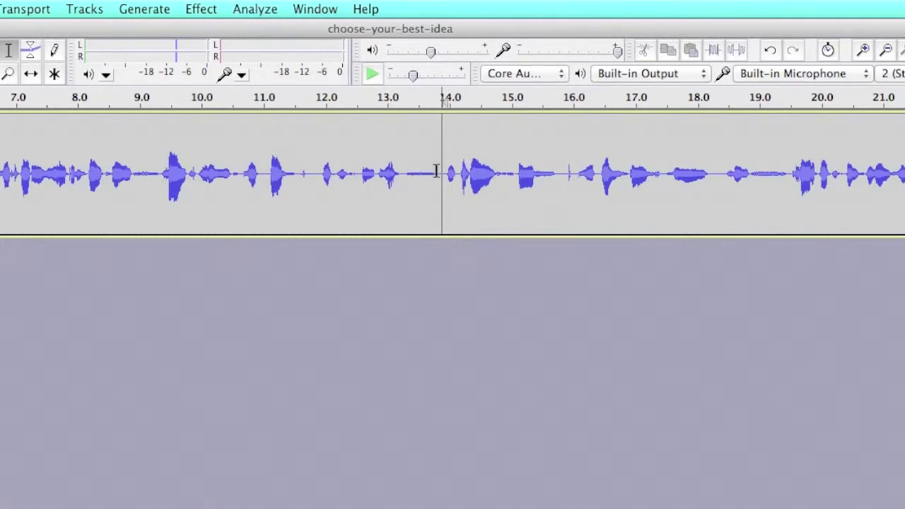
Select the speech from about 9.3 s to 13.9 s and copy it.
left_click(161, 174)
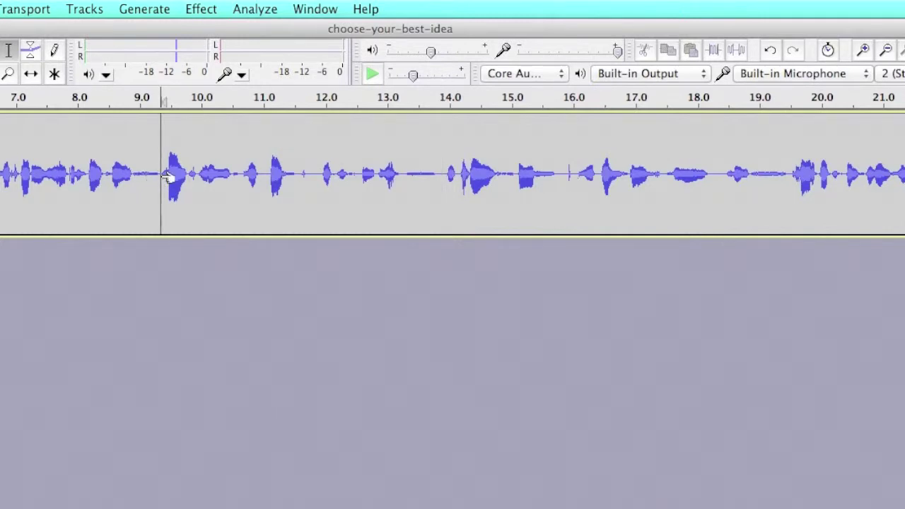
left_click_drag(168, 177, 448, 192)
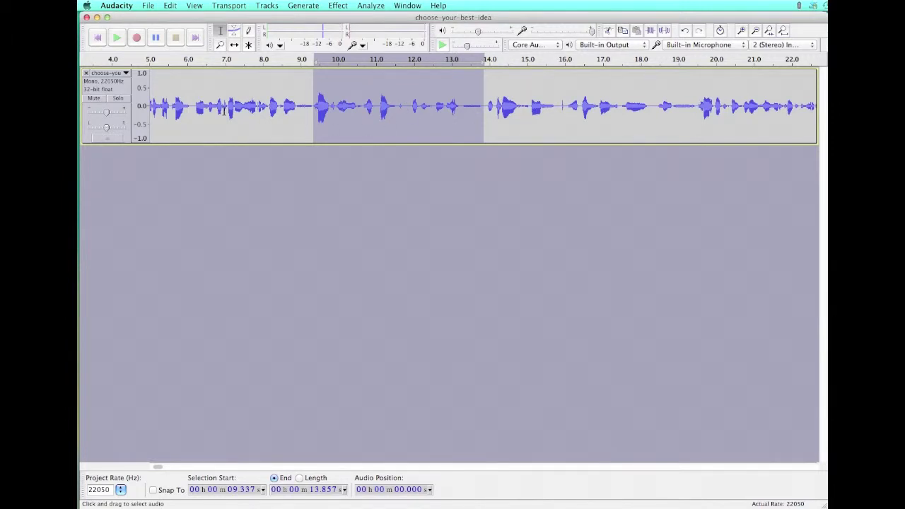
left_click(623, 32)
Set the insertion point at 1.76 s and play from there to check the spot.
left_click_drag(158, 468, 125, 467)
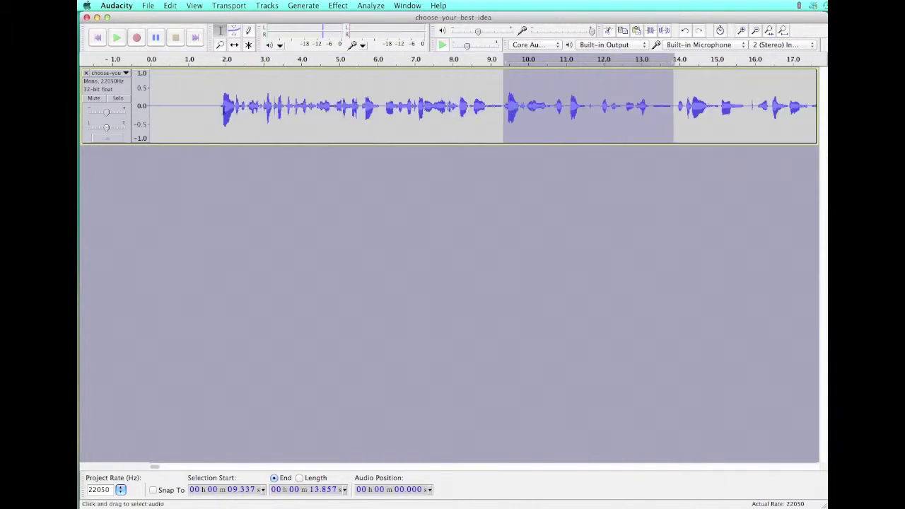
left_click(218, 95)
key("space")
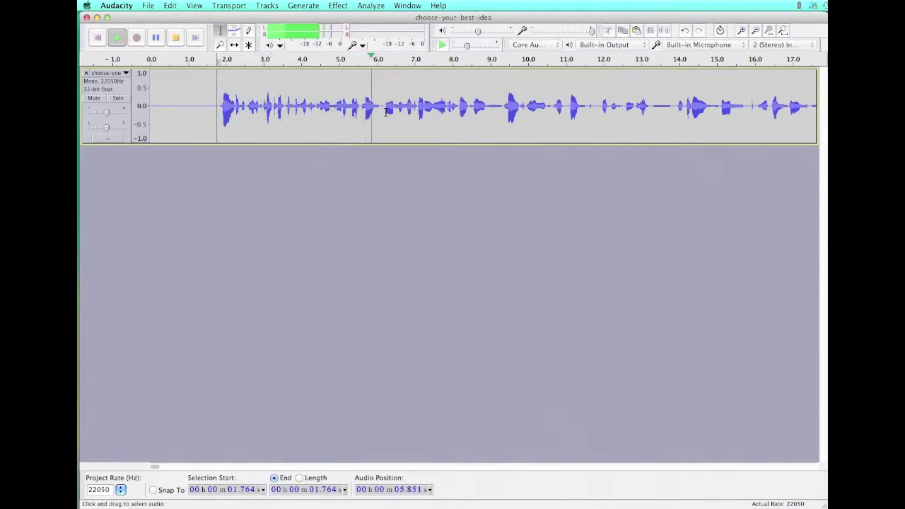
key("space")
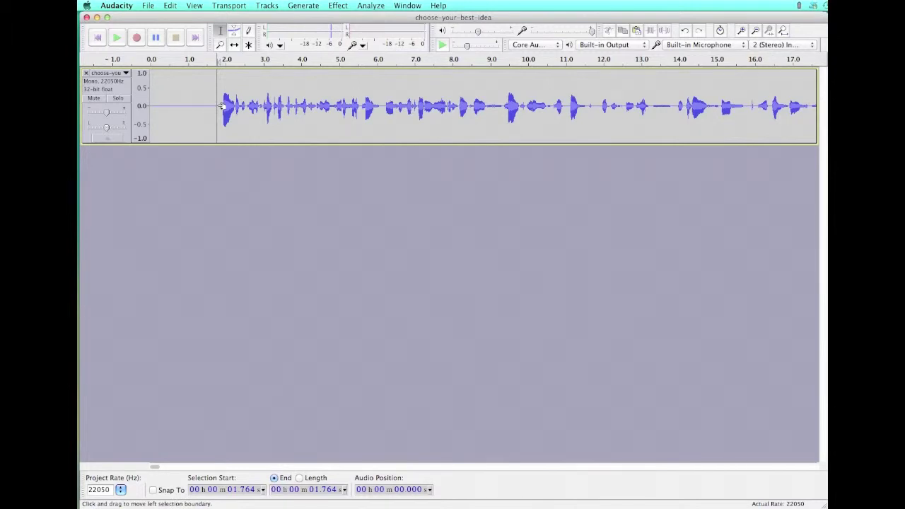
Paste the copied passage at 1.76 s, then deselect and return the cursor to the start.
left_click(637, 32)
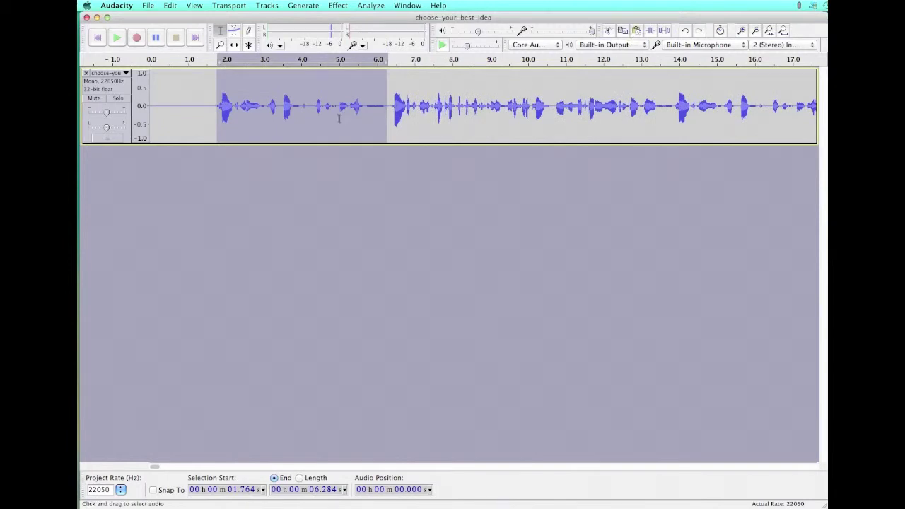
key("Left")
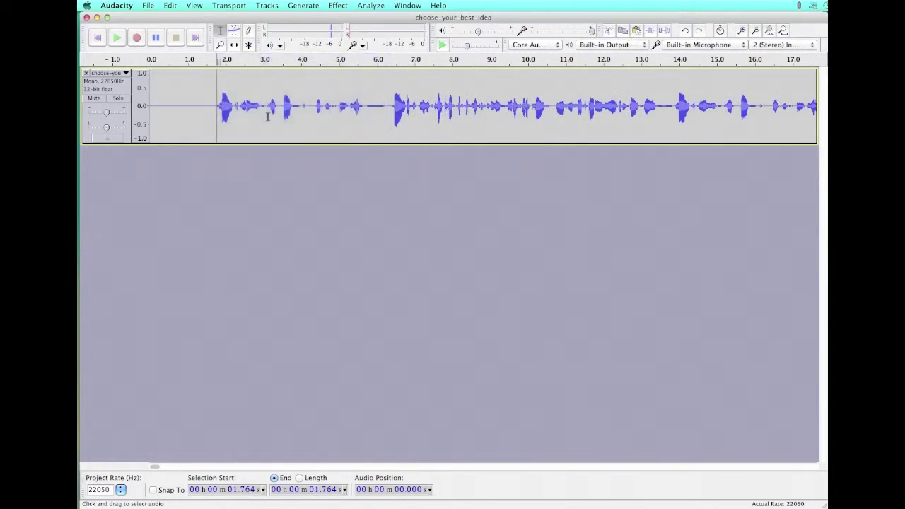
key("Left")
key("Left")
key("Left")
key("Left")
key("Left")
left_click(153, 105)
Review from the start, then cut the leading second of silence (0 to about 1.05 s).
key("space")
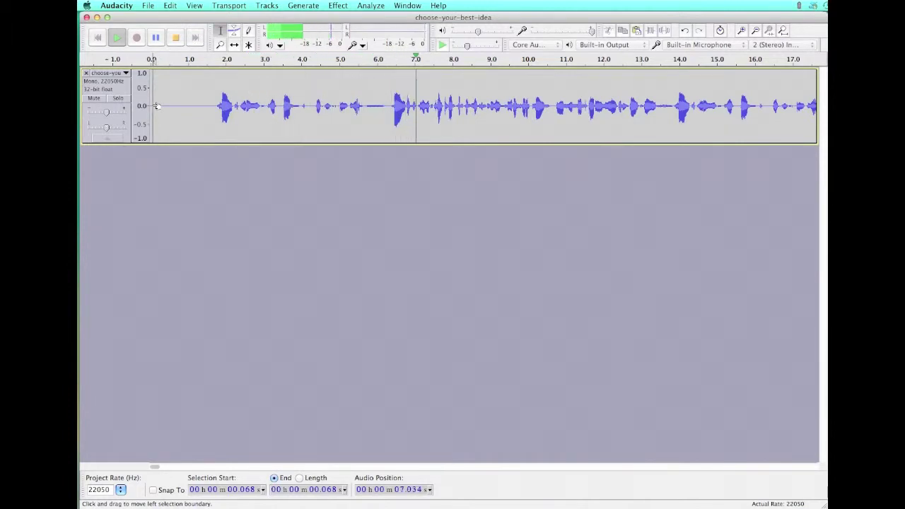
key("space")
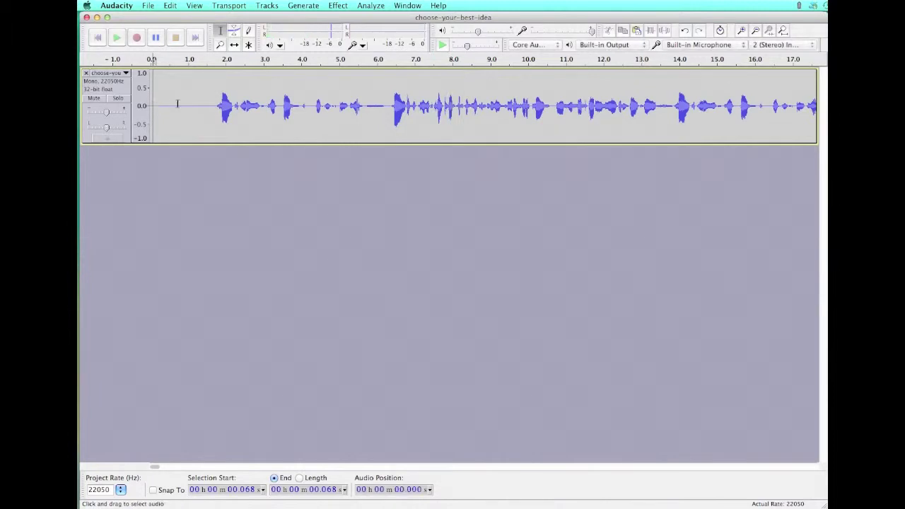
left_click_drag(189, 105, 140, 105)
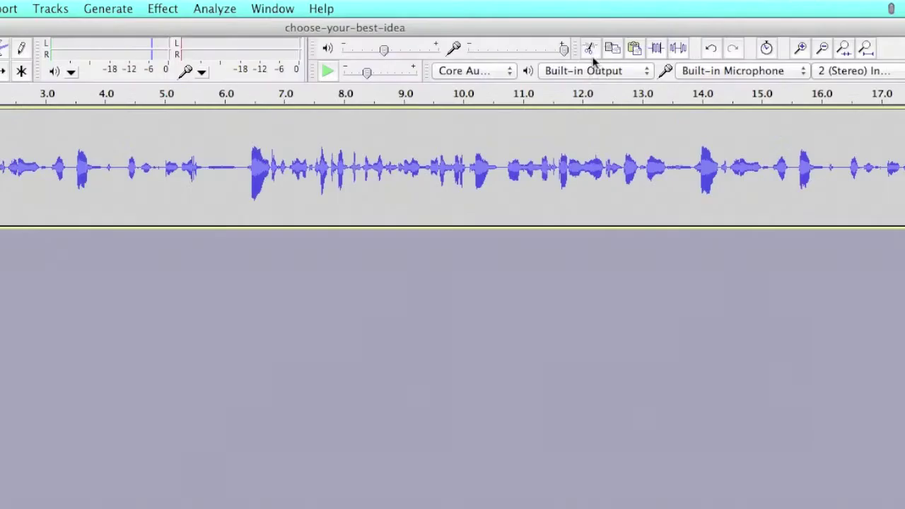
left_click(609, 33)
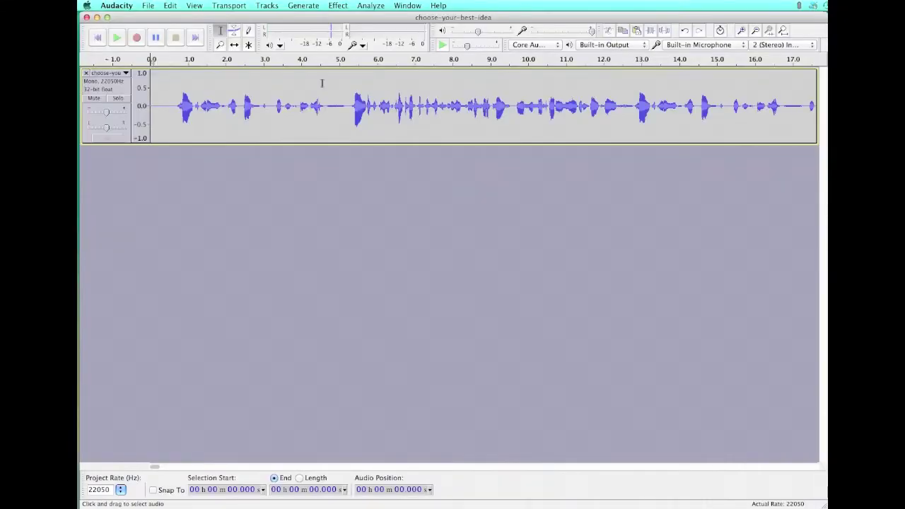
left_click(156, 7)
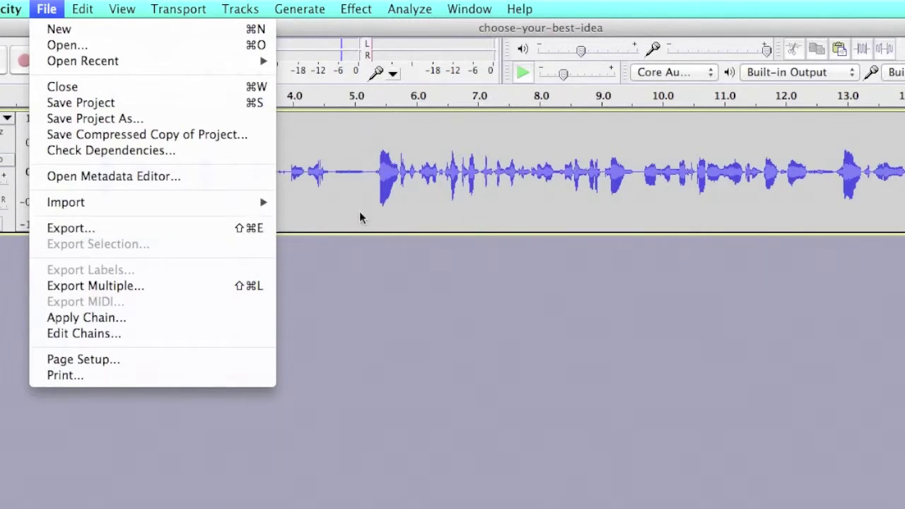
Export as MP3 Files, keeping the file name choose-your-best-idea.
left_click(132, 231)
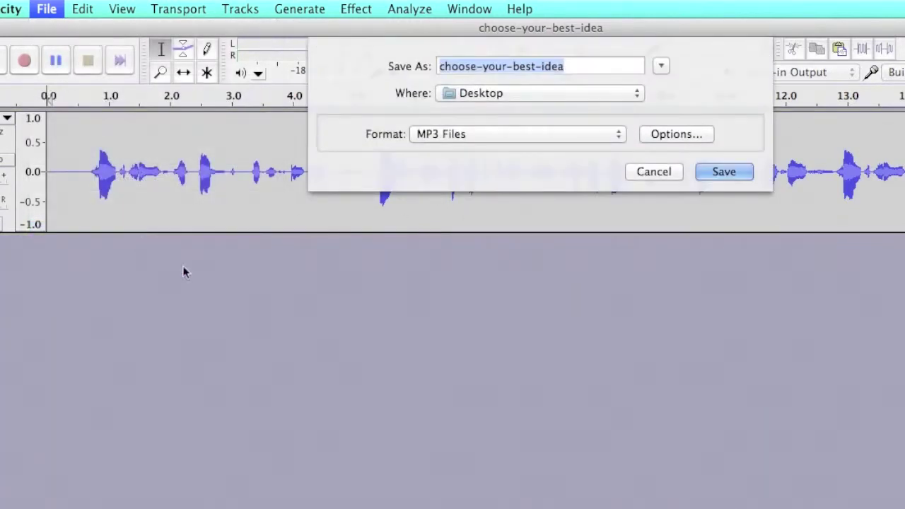
left_click(620, 138)
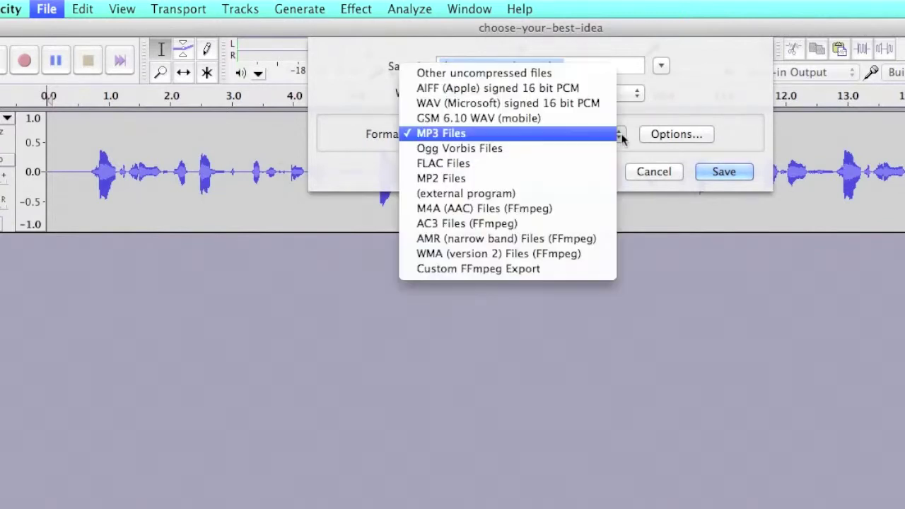
left_click(466, 141)
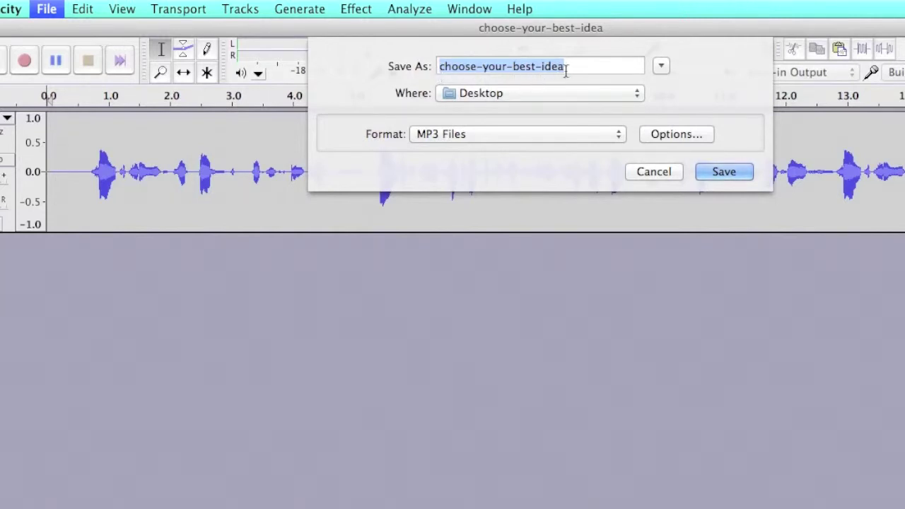
left_click(482, 69)
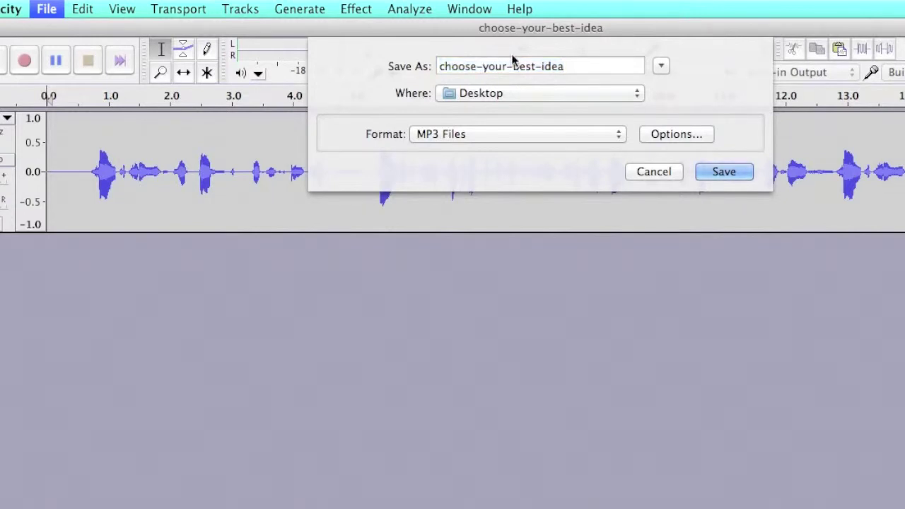
key("BackSpace")
type("_")
key("BackSpace")
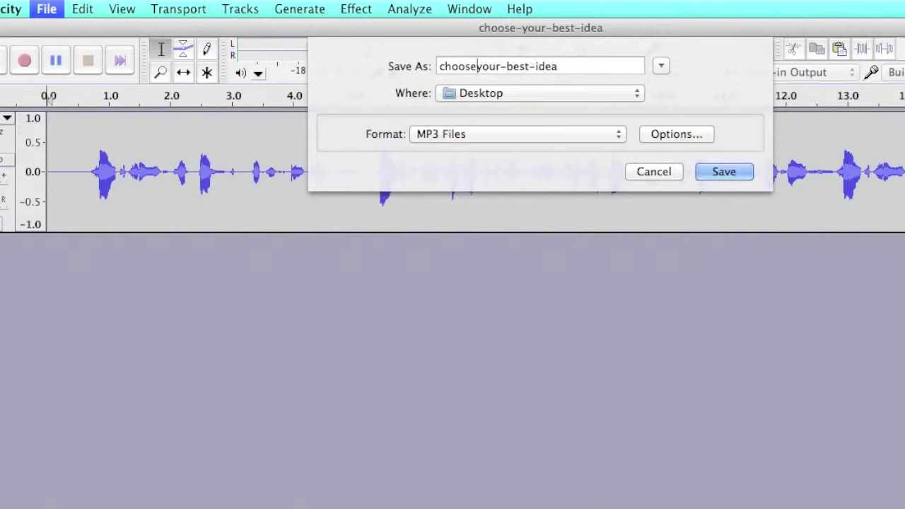
type("-")
key("BackSpace")
type("_")
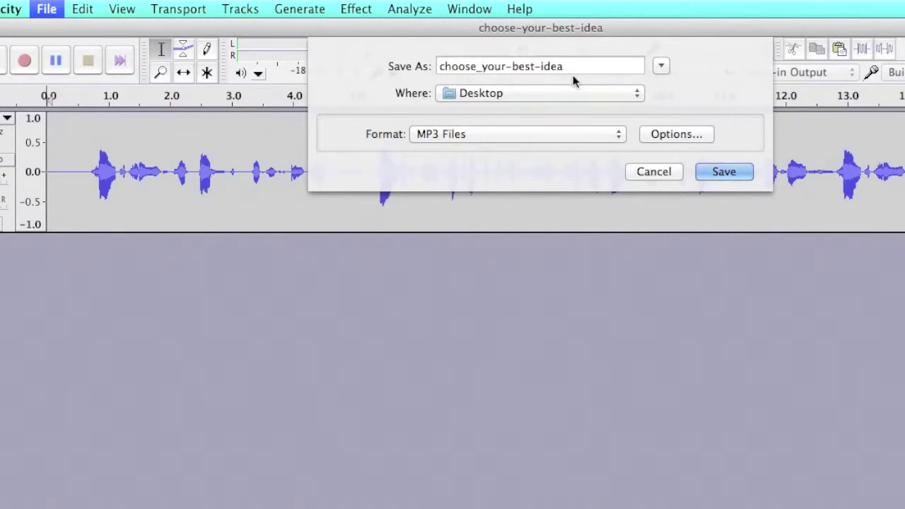
key("BackSpace")
type("-")
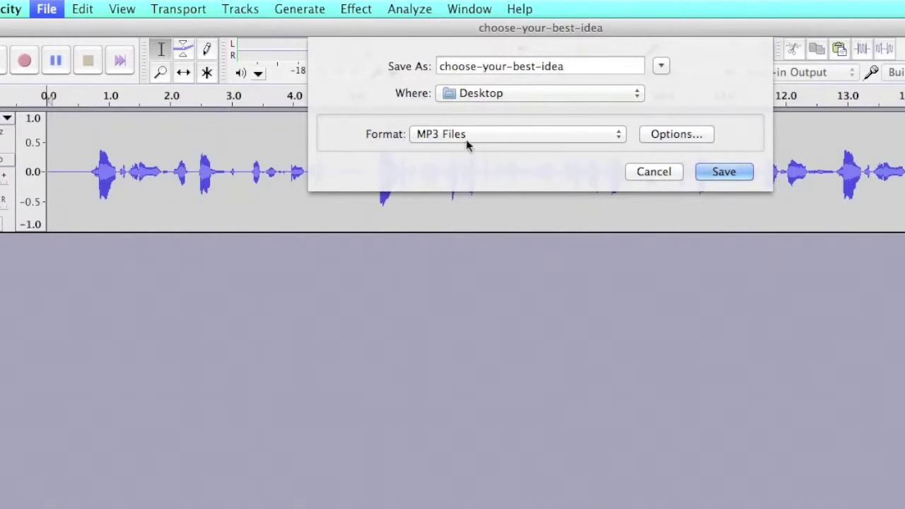
Save to the Desktop, replace the older MP3, accept the metadata, and check the 2.6 MB file.
left_click(724, 173)
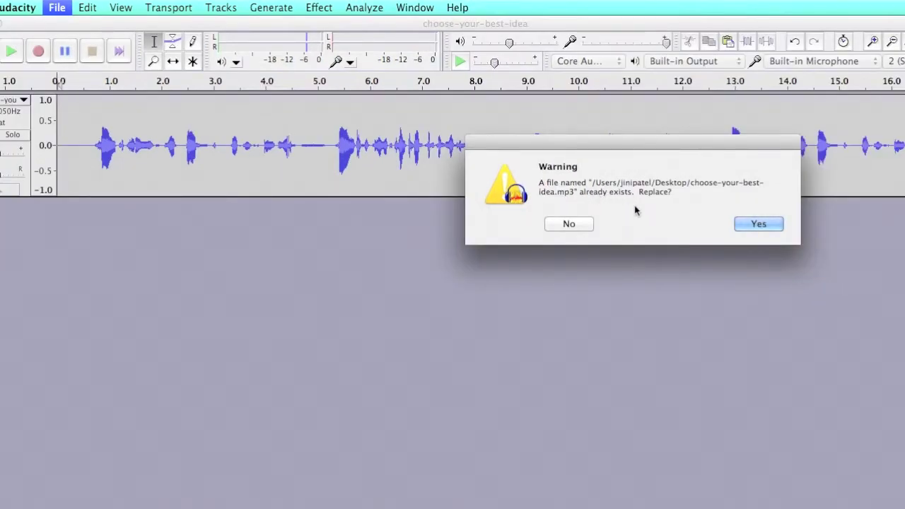
left_click(748, 224)
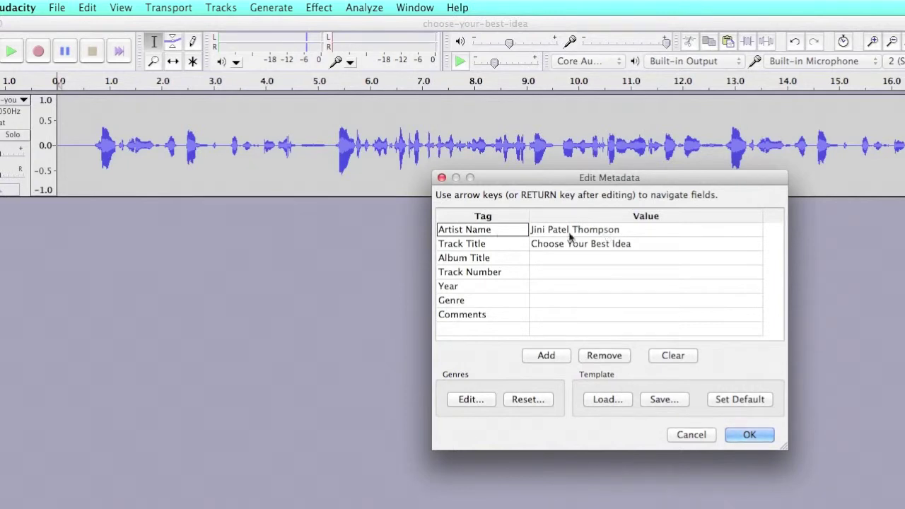
left_click(750, 436)
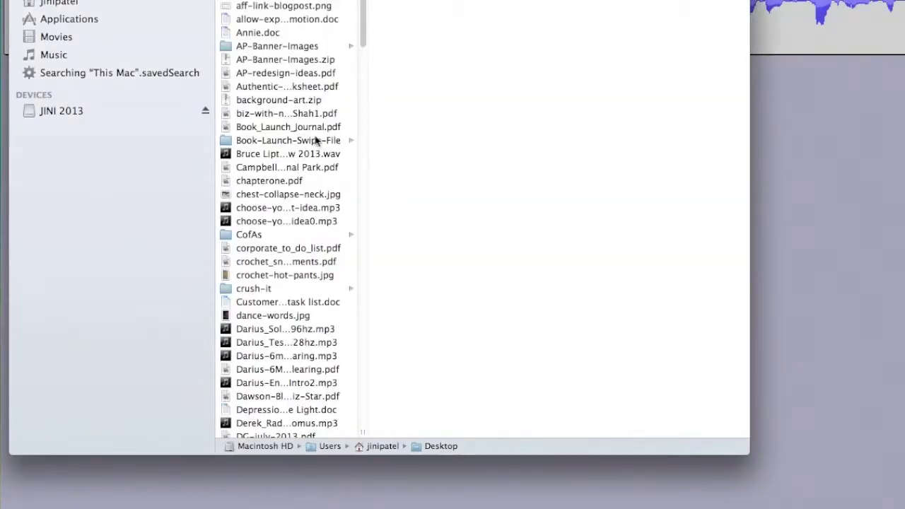
left_click(302, 211)
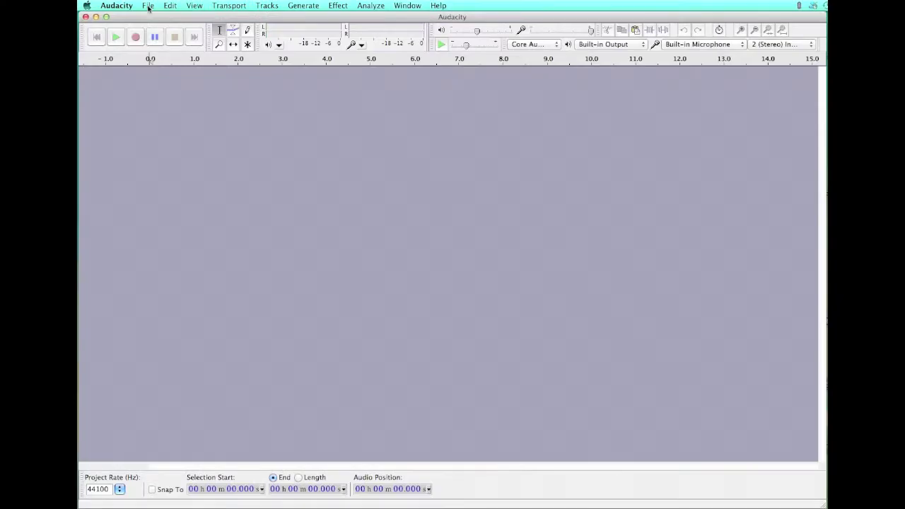
Import the interview WAV from the Desktop as a mono 8000 Hz track, then place the cursor near 22:59.
left_click(148, 6)
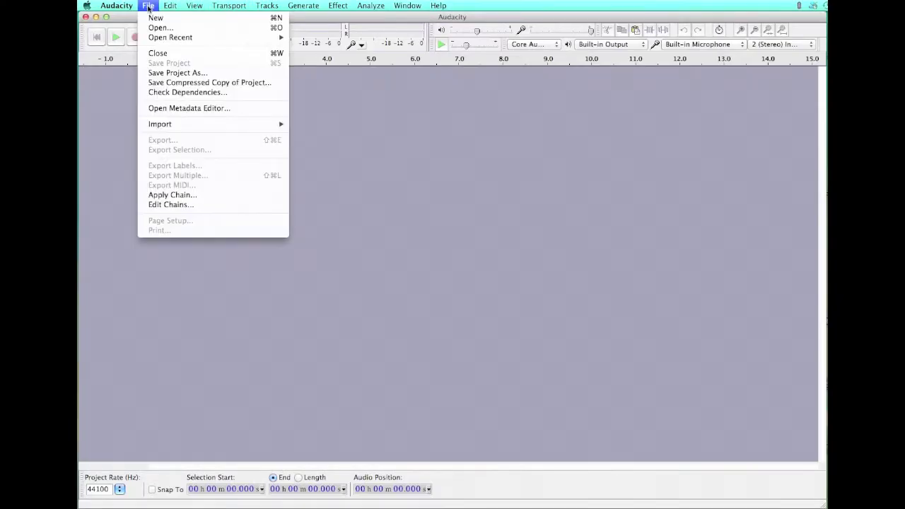
mouse_move(178, 125)
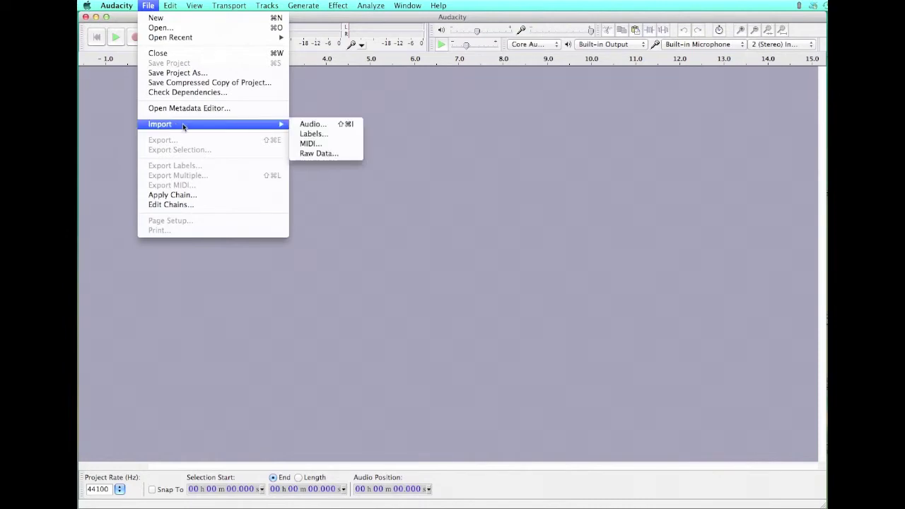
left_click(327, 127)
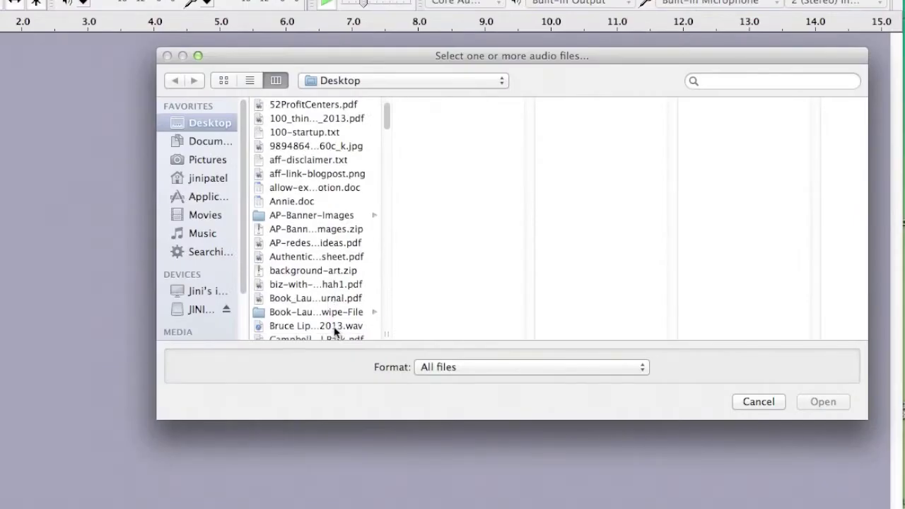
left_click(336, 328)
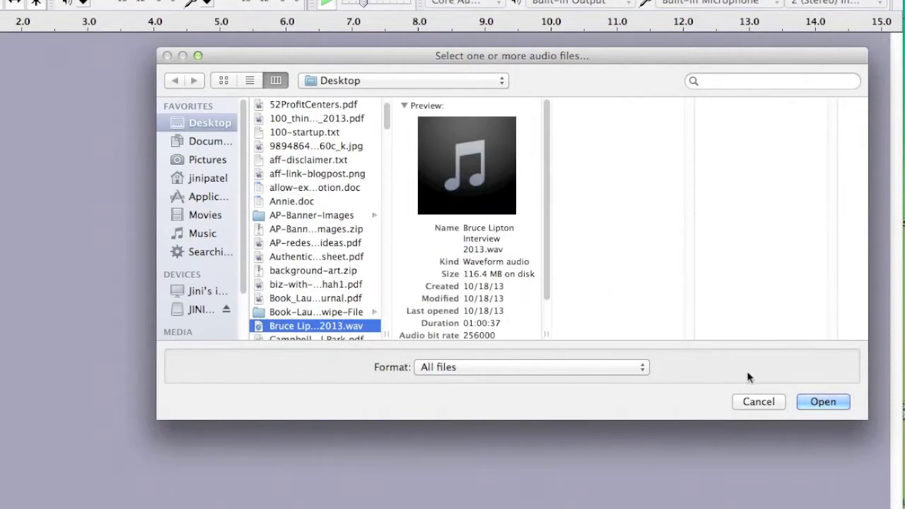
left_click(824, 402)
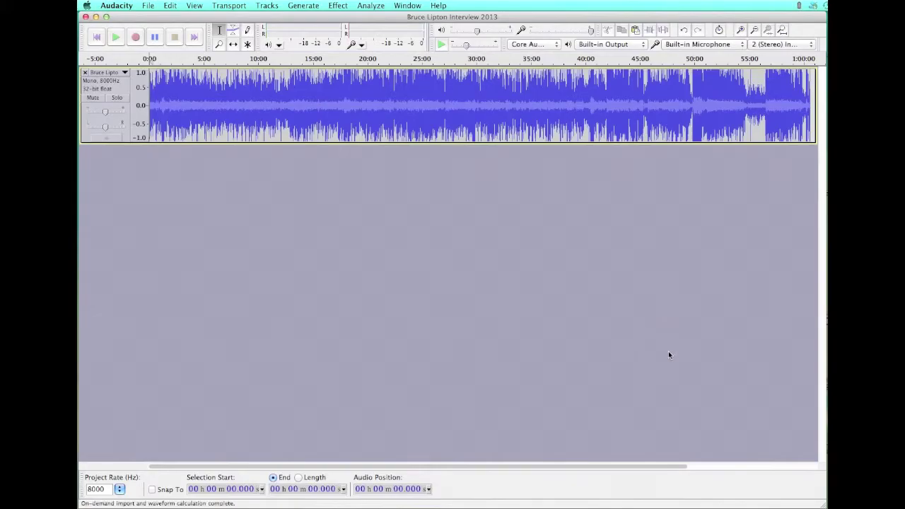
left_click(402, 100)
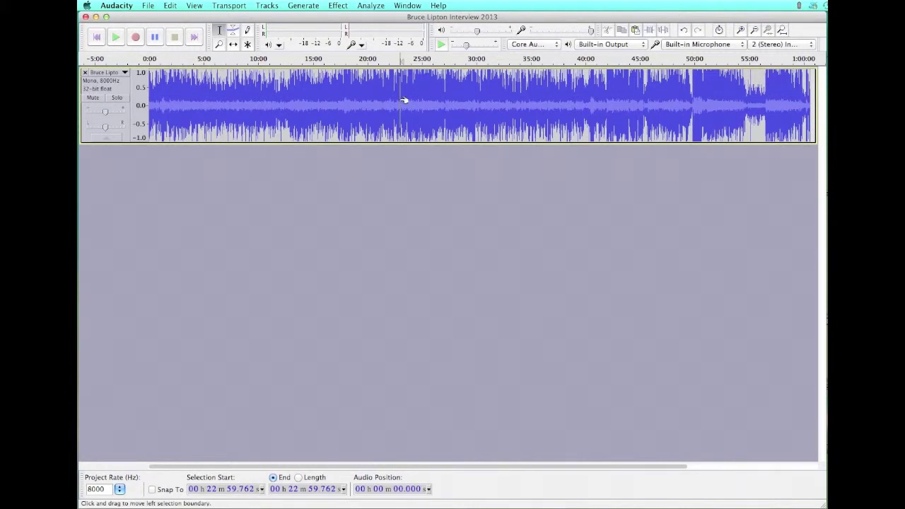
Play the interview briefly near 23:00, then zoom in repeatedly on that part of the timeline.
key("space")
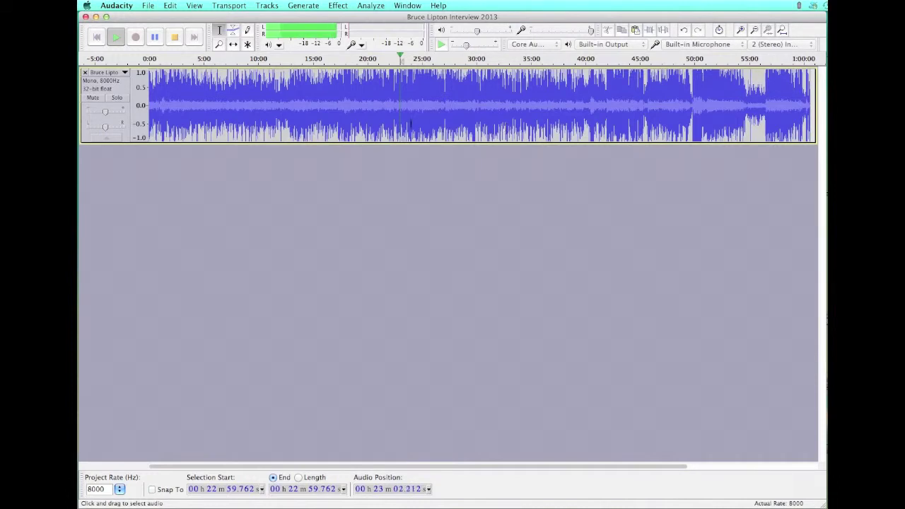
key("space")
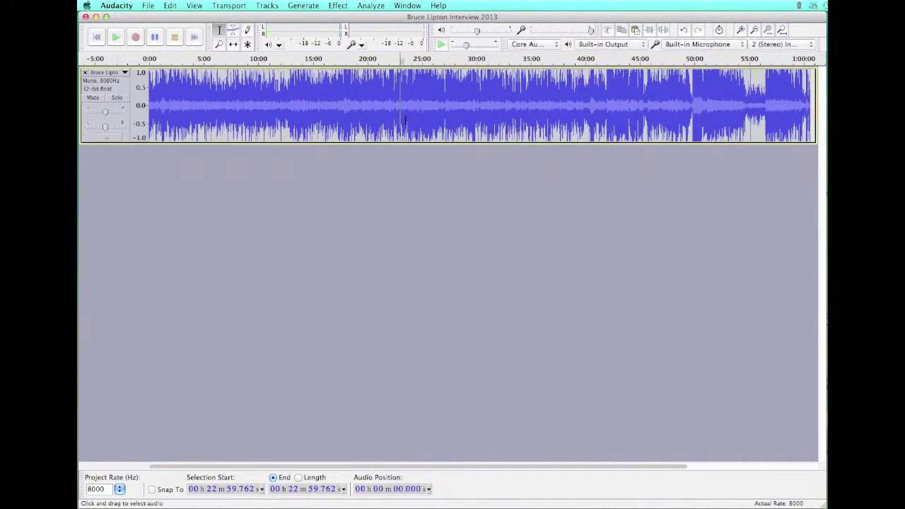
left_click(741, 30)
left_click(740, 30)
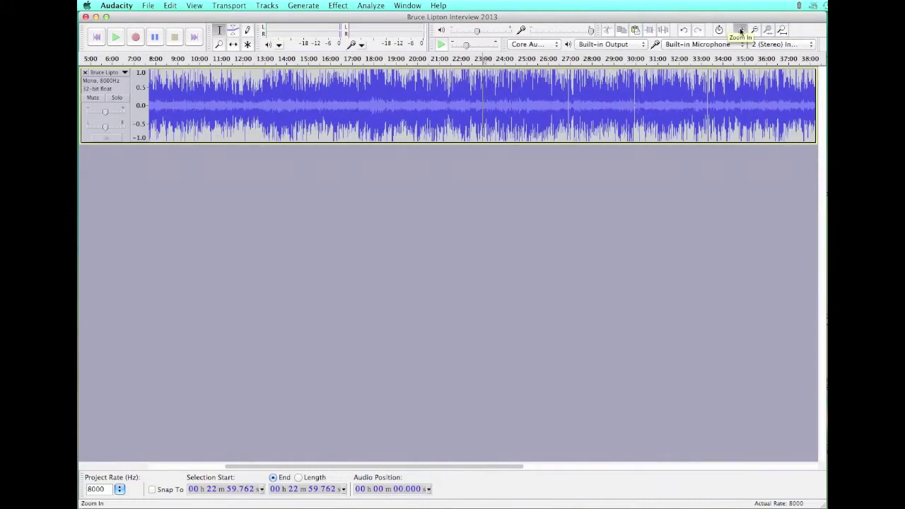
left_click(741, 31)
left_click(741, 30)
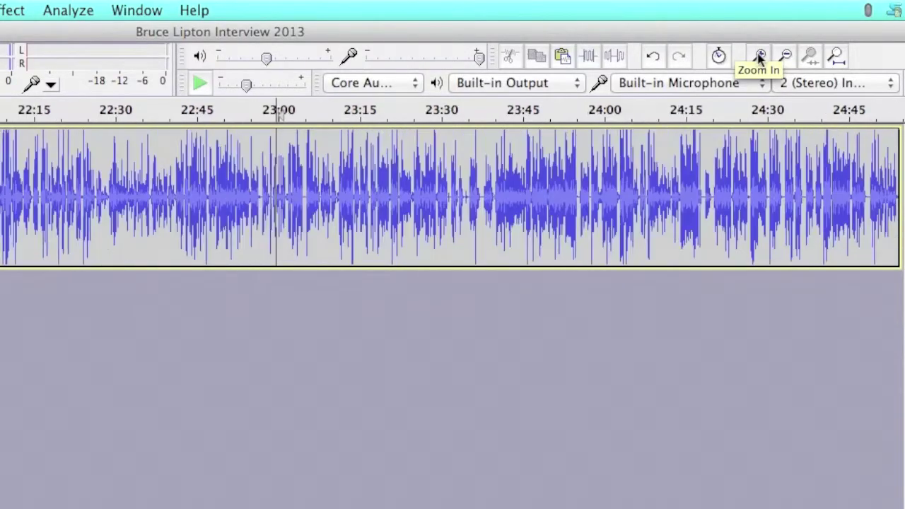
left_click(760, 56)
left_click(759, 57)
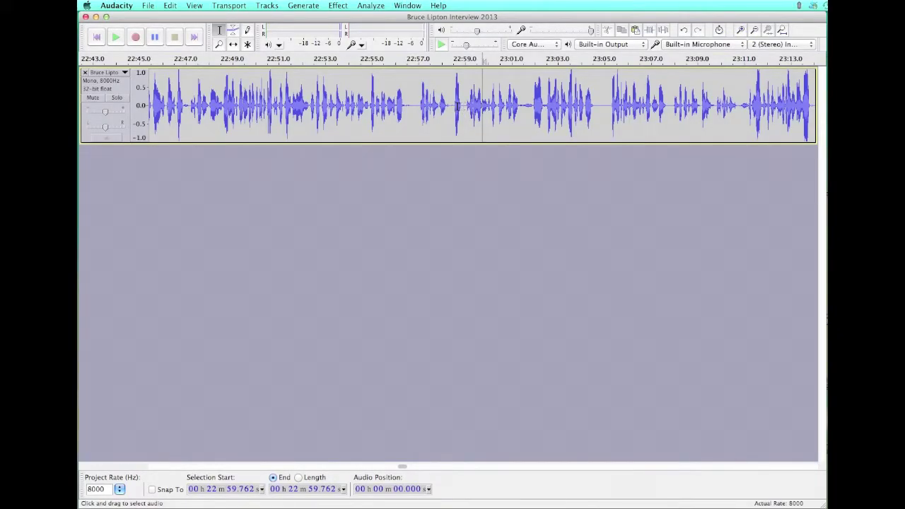
Play from 22:58.7, select the short quiet gap near 22:57, then clear the selection.
left_click(458, 106)
key("space")
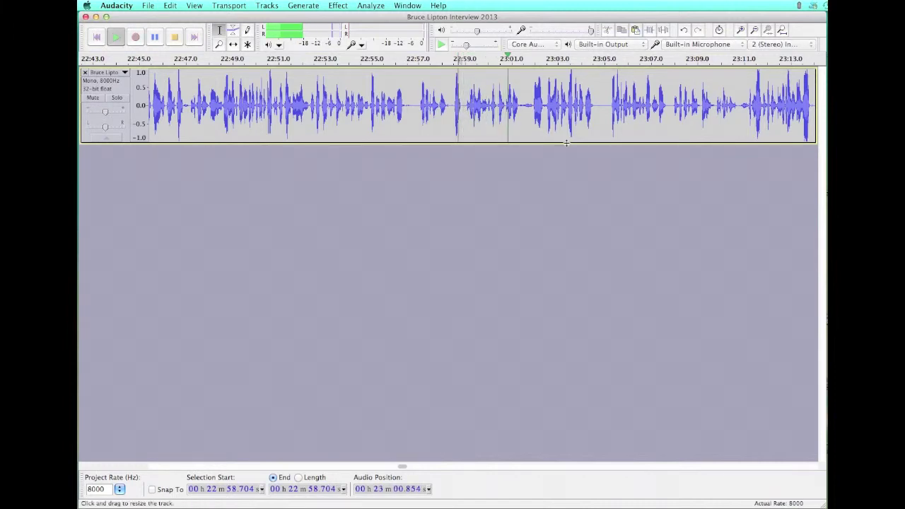
key("space")
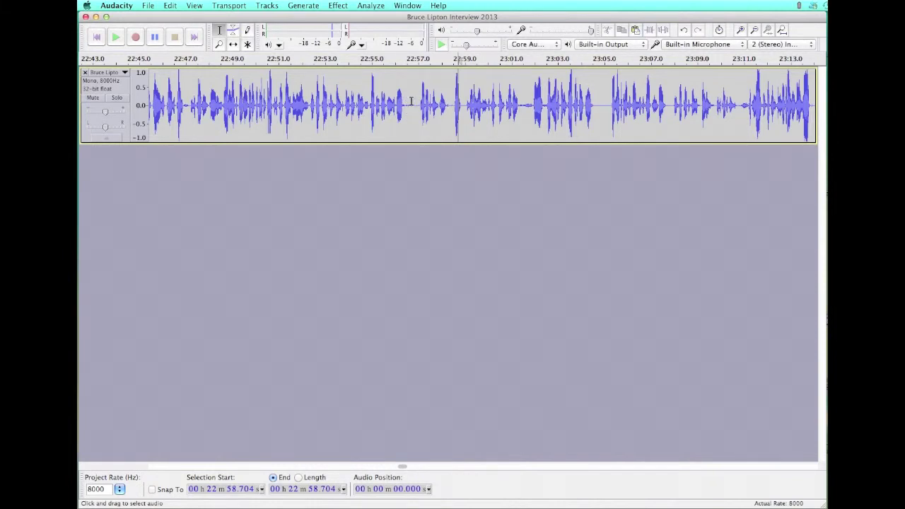
left_click_drag(412, 100, 422, 100)
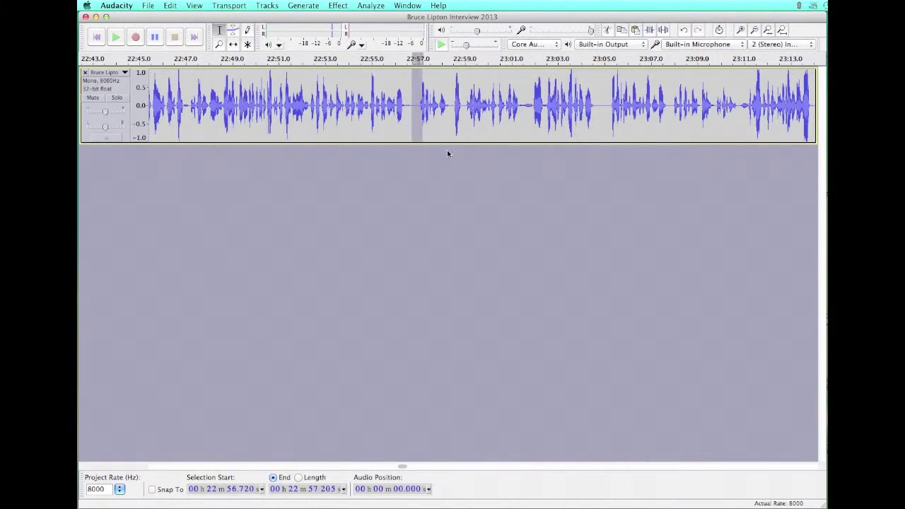
left_click(475, 172)
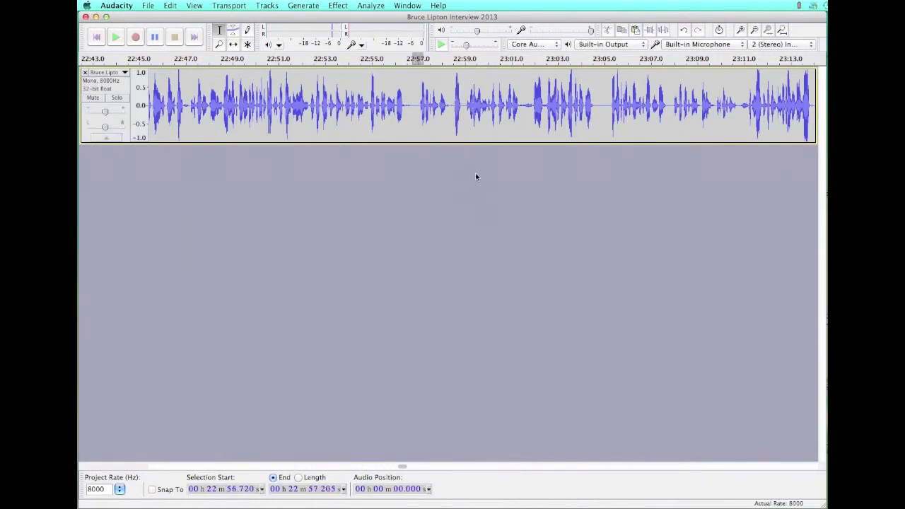
Start exporting the whole interview, keeping MP3 Files as the format.
left_click(148, 6)
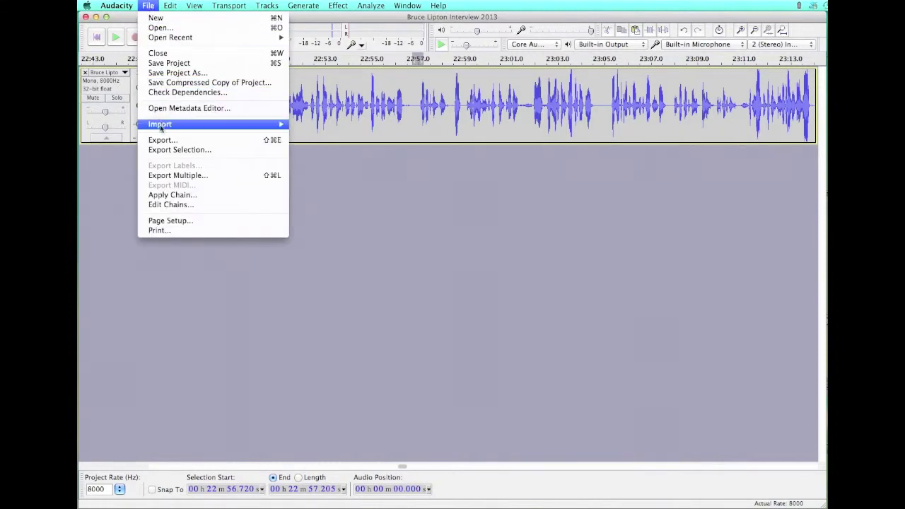
left_click(163, 141)
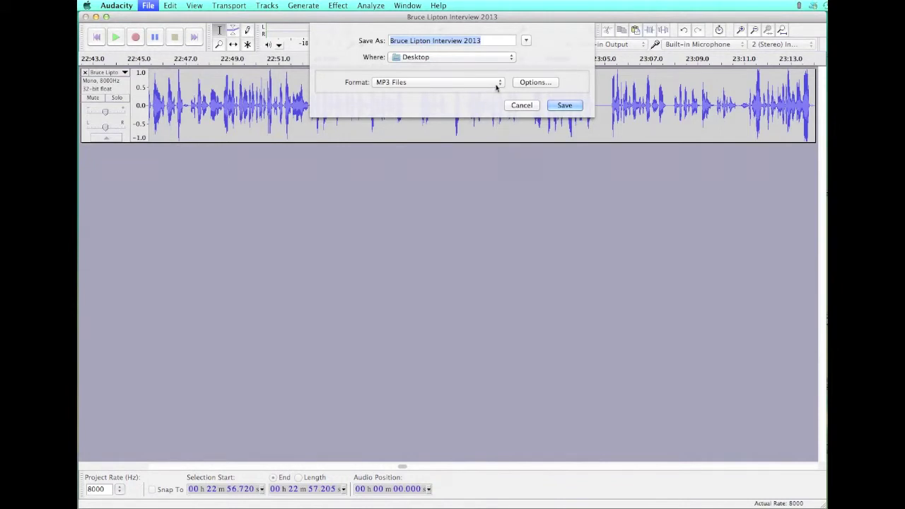
left_click(500, 83)
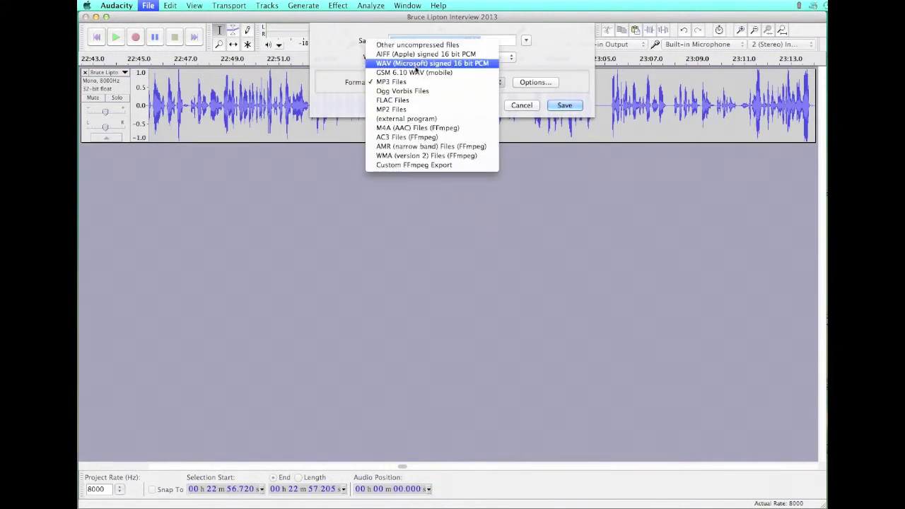
left_click(415, 82)
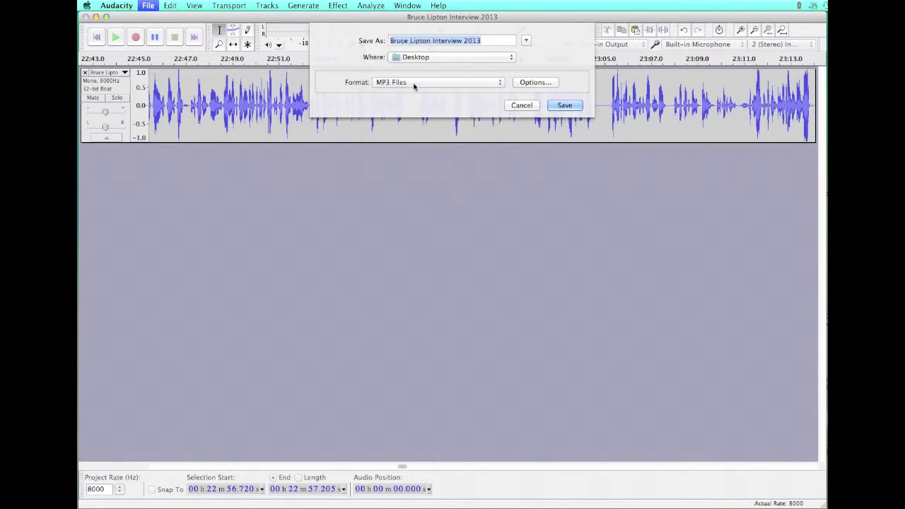
Replace the three spaces in the file name with hyphens and save to the Desktop.
left_click(409, 41)
key("Delete")
type("-")
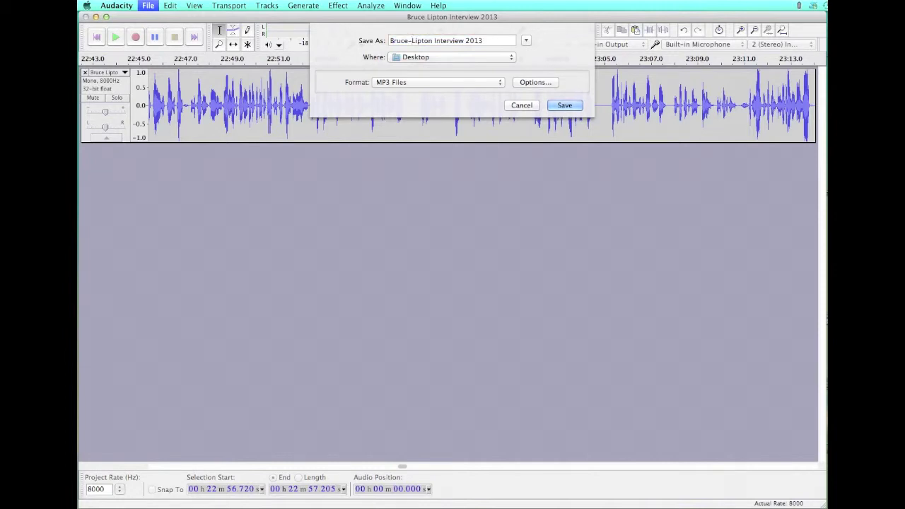
left_click(433, 40)
key("BackSpace")
type("-")
left_click(470, 40)
key("BackSpace")
type("-")
left_click(565, 105)
Enter the speaker's name as Artist and 'Interview' as Track Title, then confirm to export.
type("B")
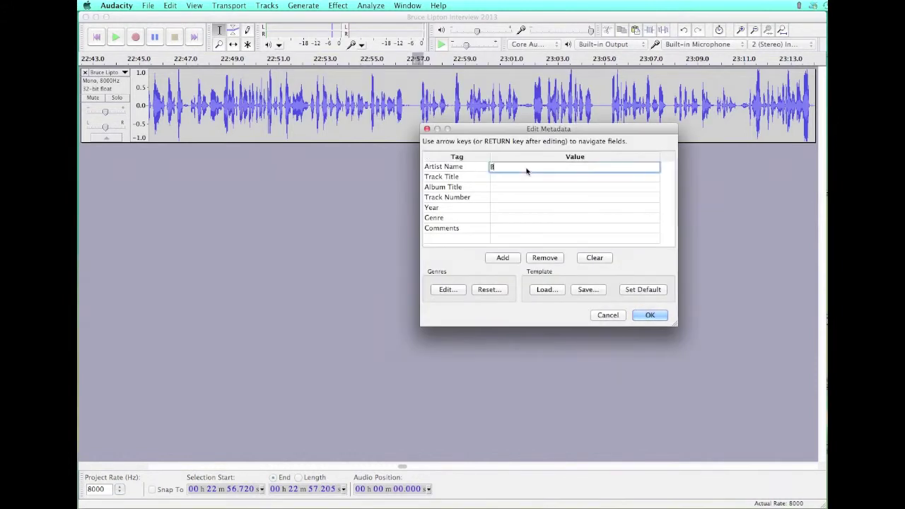
type("ruce Lipton")
key("Return")
type("Interview")
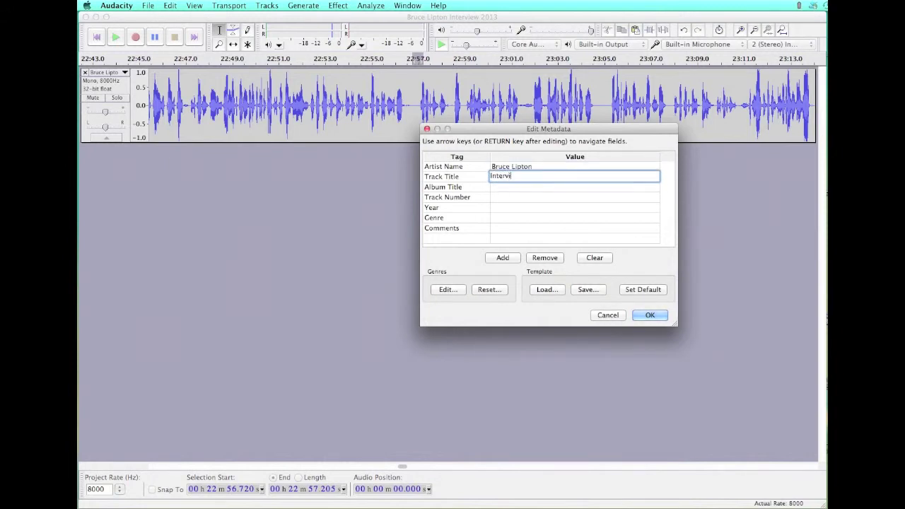
left_click(647, 317)
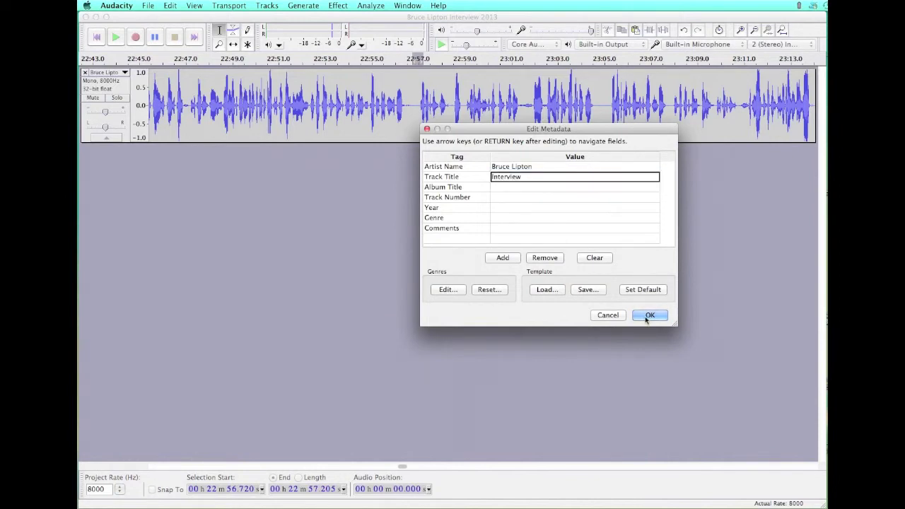
left_click(649, 316)
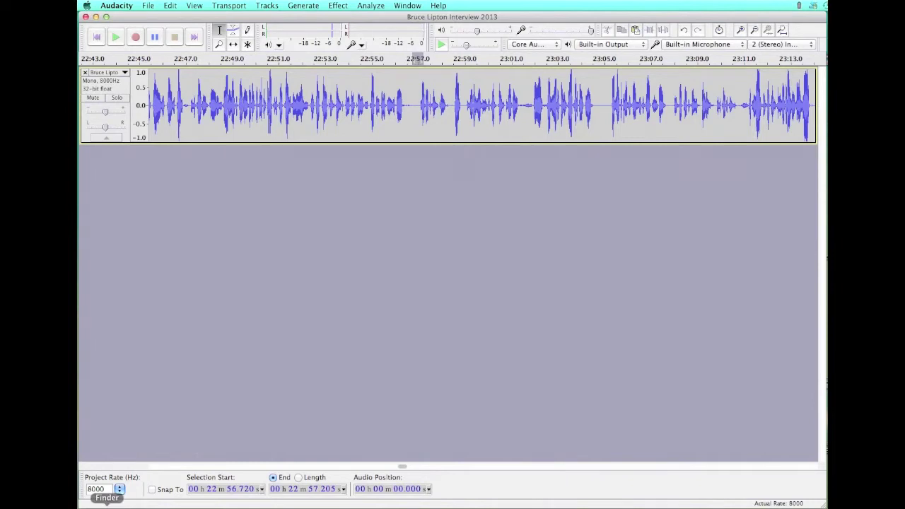
left_click(107, 507)
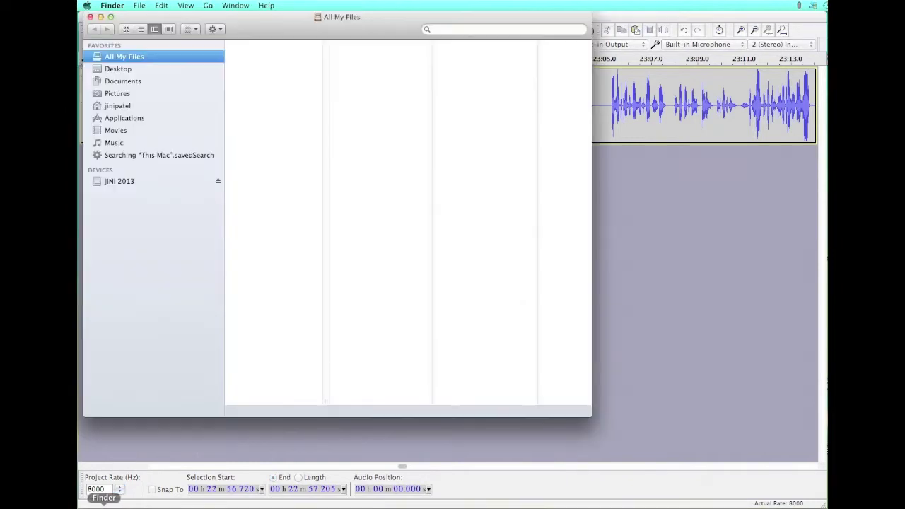
Show the Desktop and compare the 29.1 MB interview MP3 with the 116.4 MB original WAV.
left_click(157, 71)
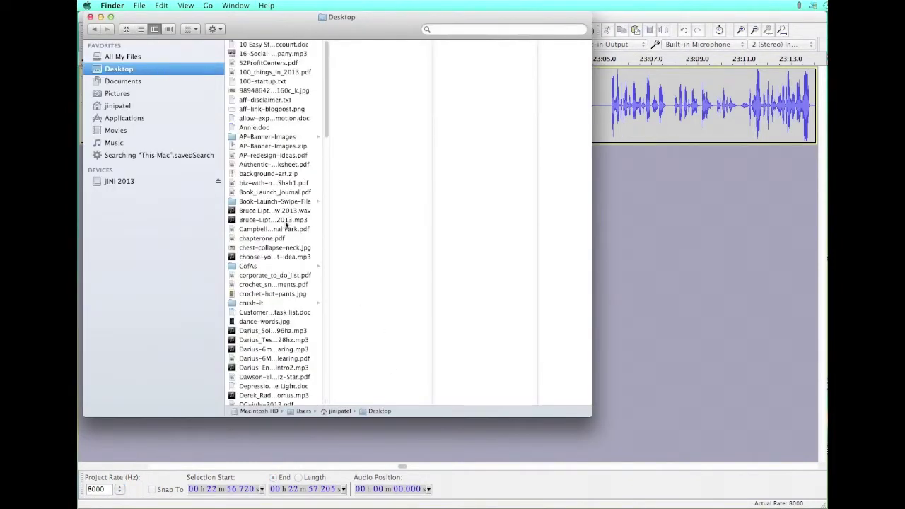
left_click(287, 222)
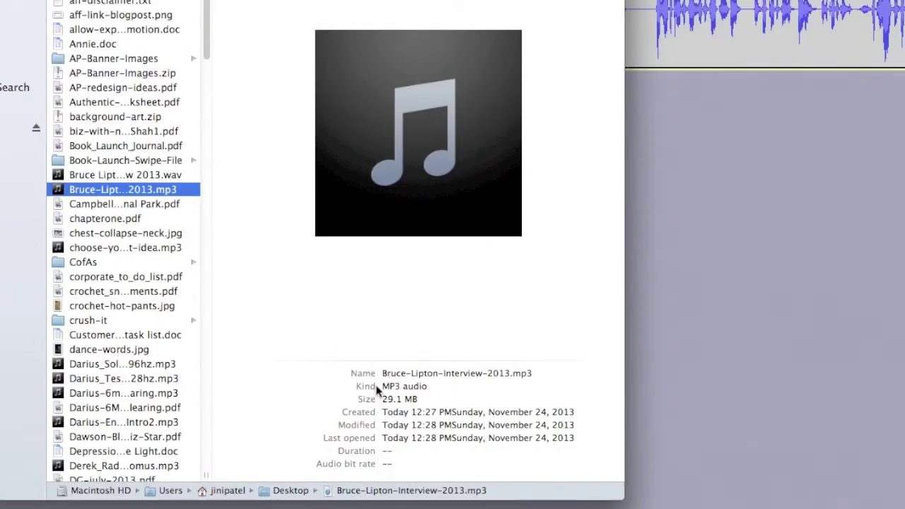
left_click(175, 176)
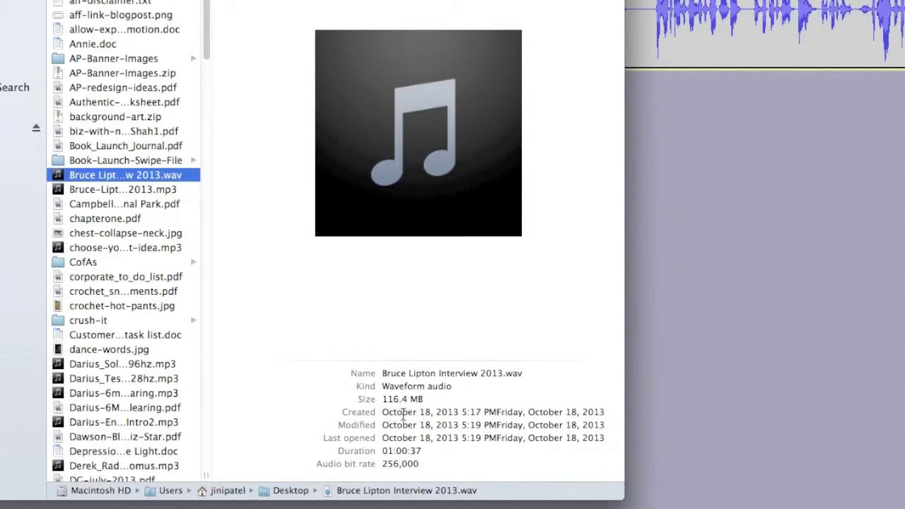
left_click(161, 190)
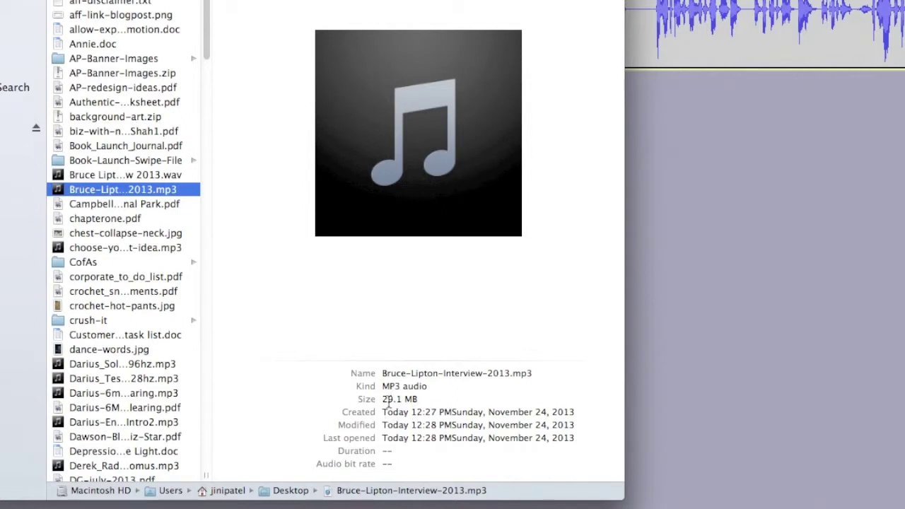
left_click(162, 174)
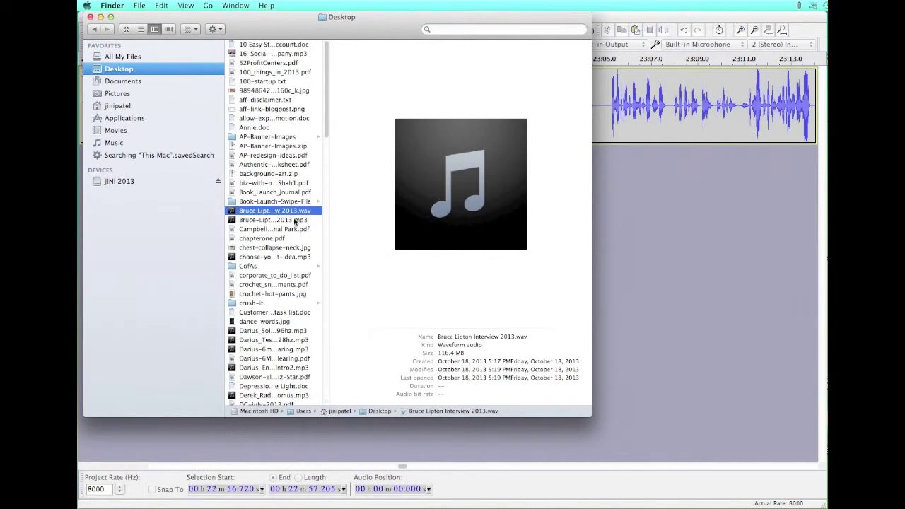
left_click(295, 221)
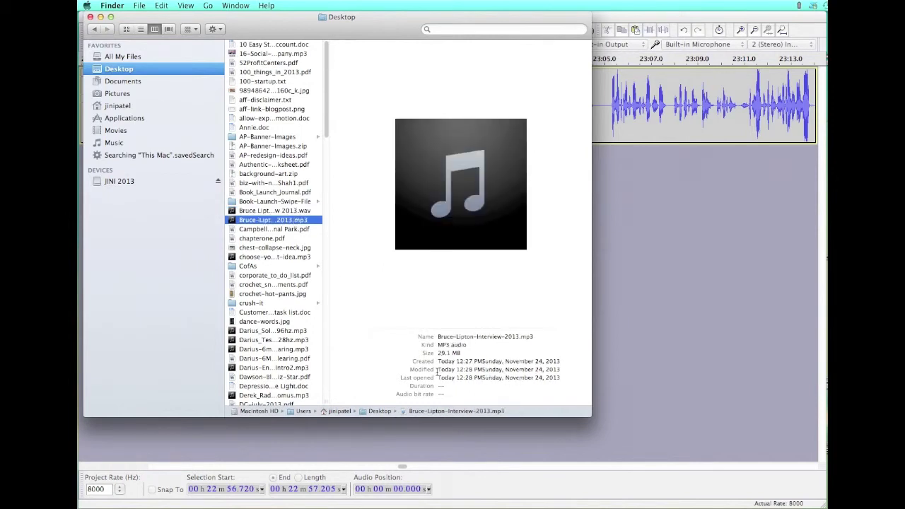